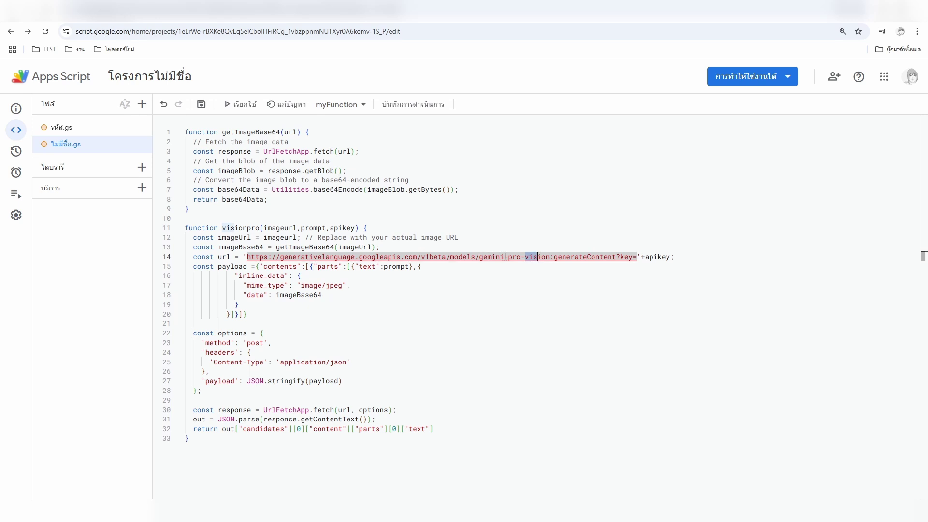
# - Change the Gemini model name in the visionpro function's request URL to gemini-1.5-pro
pyautogui.moveTo(506, 256); pyautogui.dragTo(550, 258)
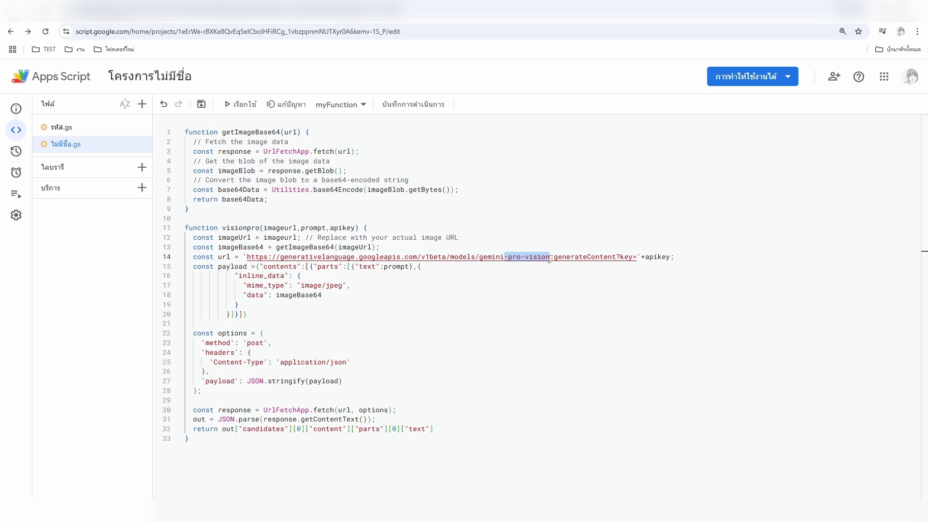
pyautogui.press('BackSpace')
pyautogui.write('-')
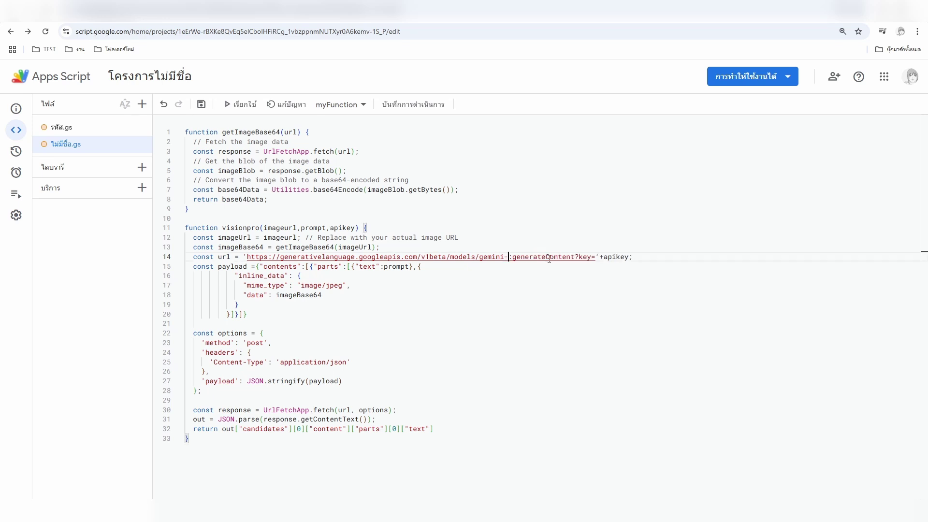
pyautogui.write('1.5')
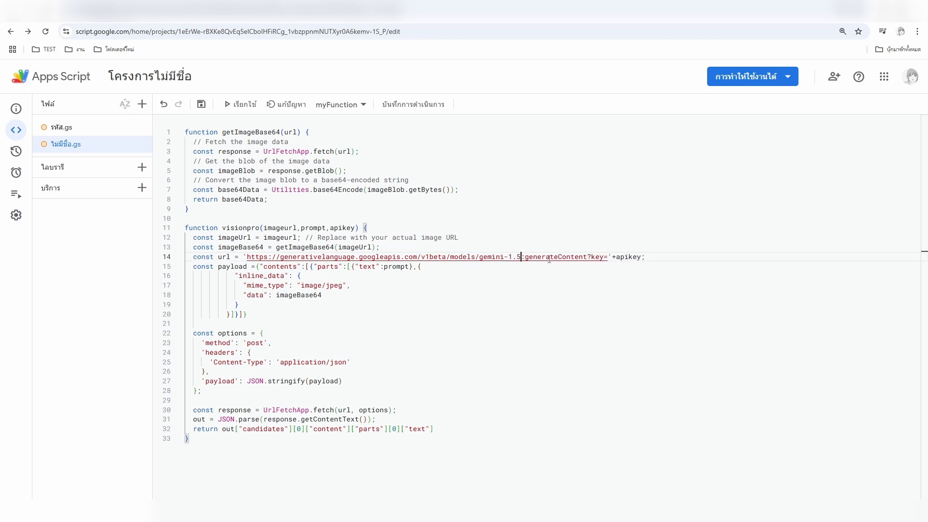
pyautogui.write('-pro')
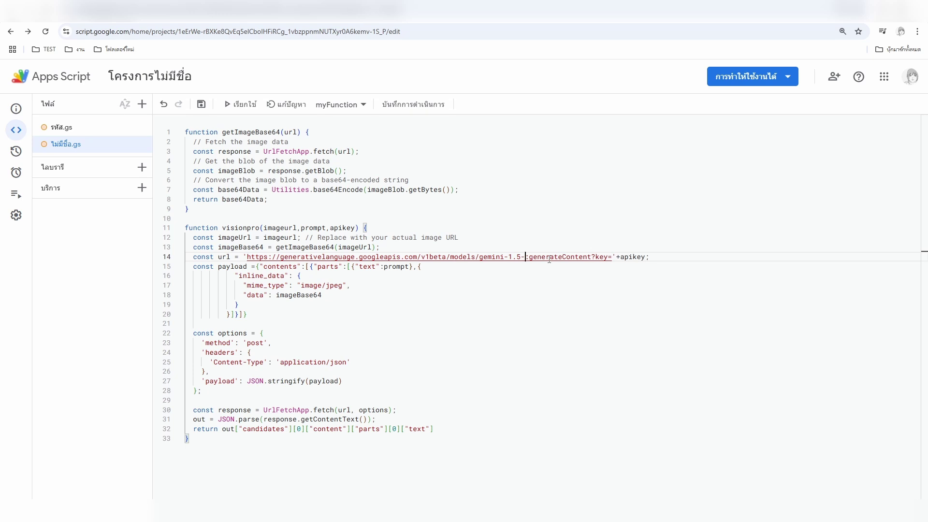
pyautogui.click(573, 314)
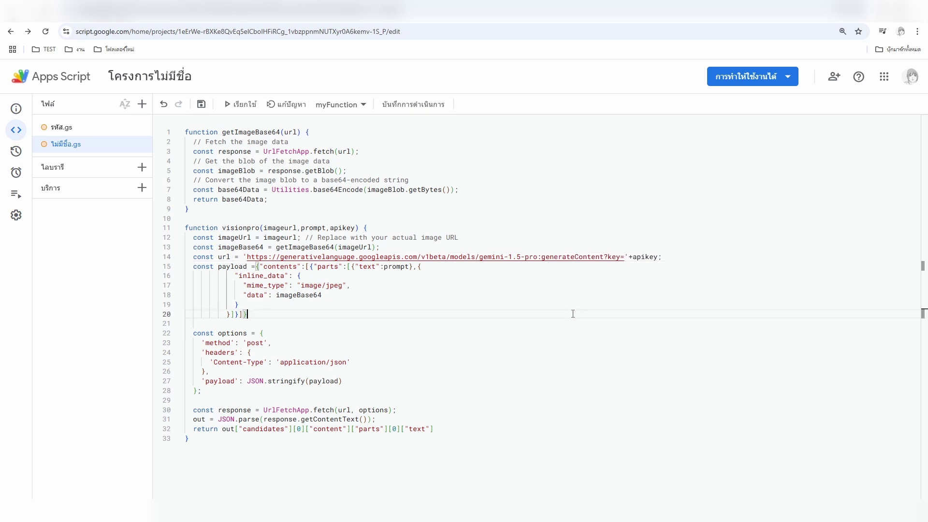
pyautogui.click(568, 429)
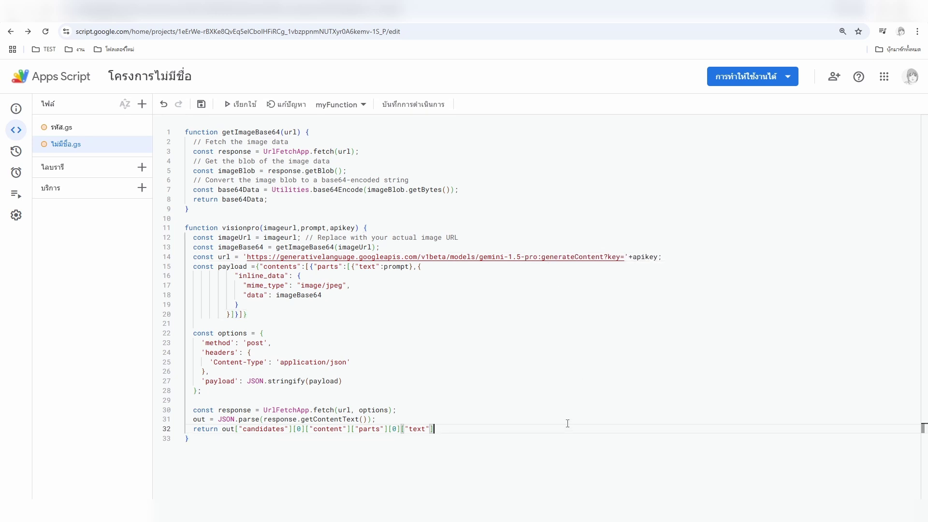
# - Deploy the script as a new web app with access set to everyone (ทุกคน)
pyautogui.click(784, 81)
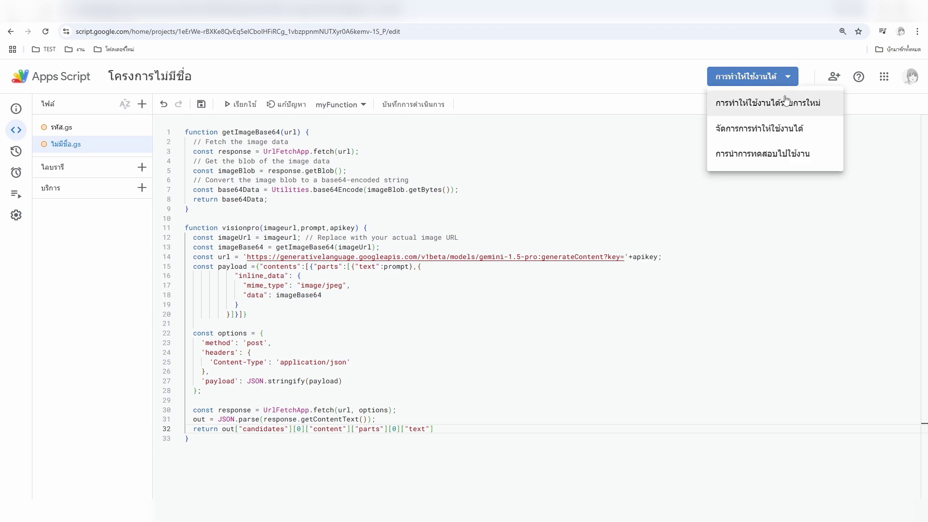
pyautogui.click(787, 100)
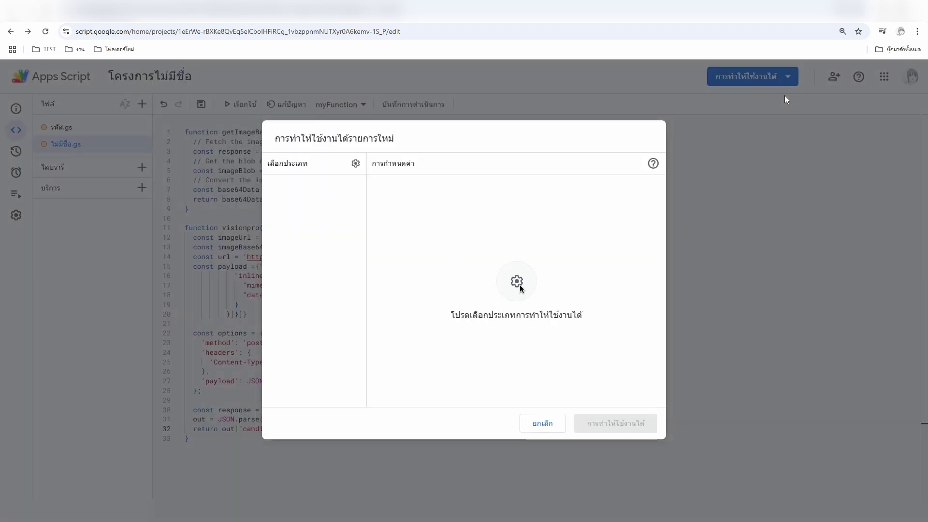
pyautogui.click(355, 164)
pyautogui.click(367, 188)
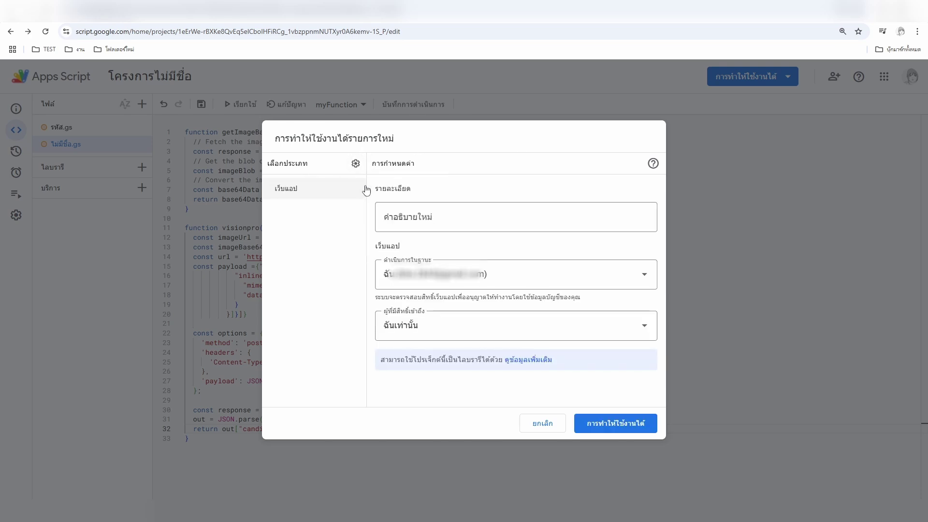
pyautogui.click(451, 328)
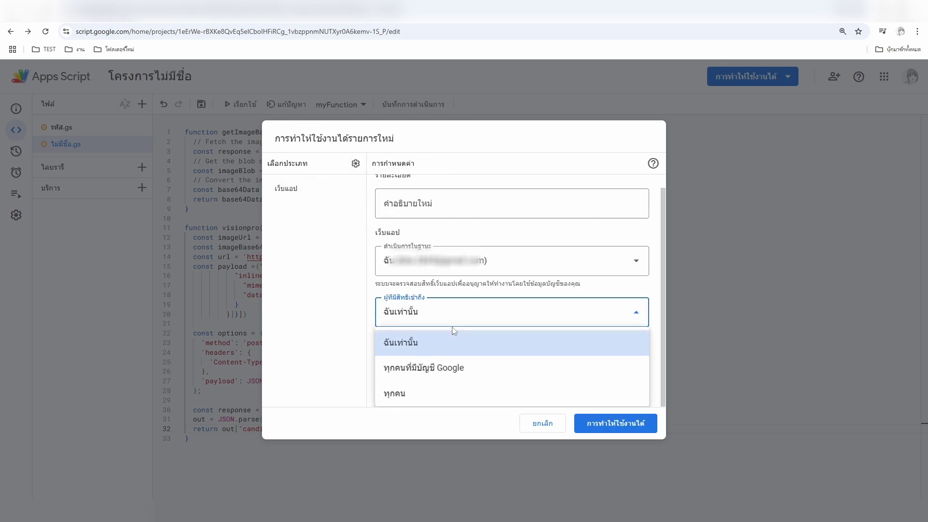
pyautogui.click(451, 392)
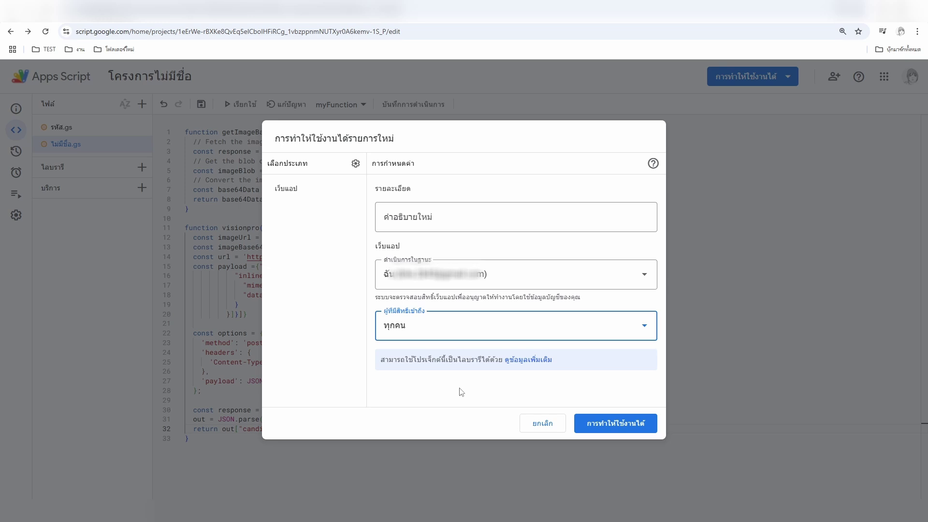
pyautogui.click(593, 425)
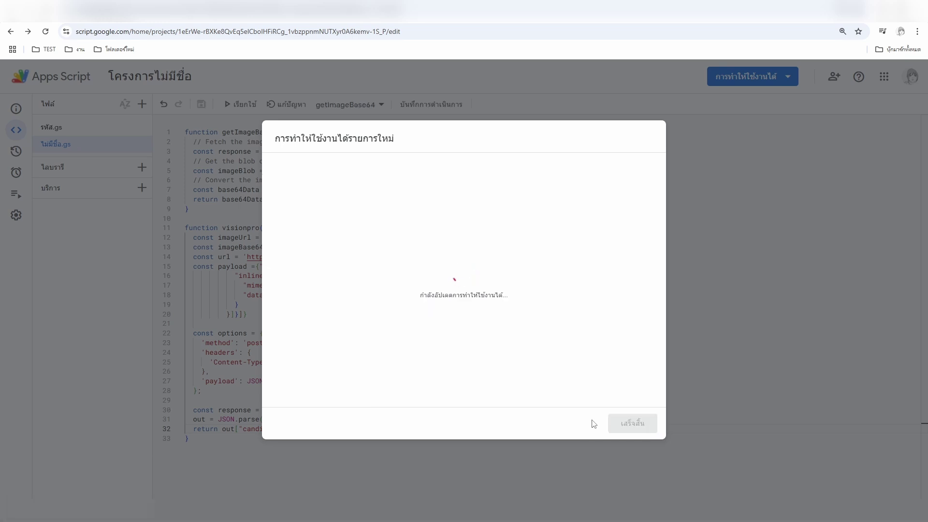
# - Authorize the unverified project with the Google account, allow the external service connection, and copy the deployed web app URL
pyautogui.click(316, 197)
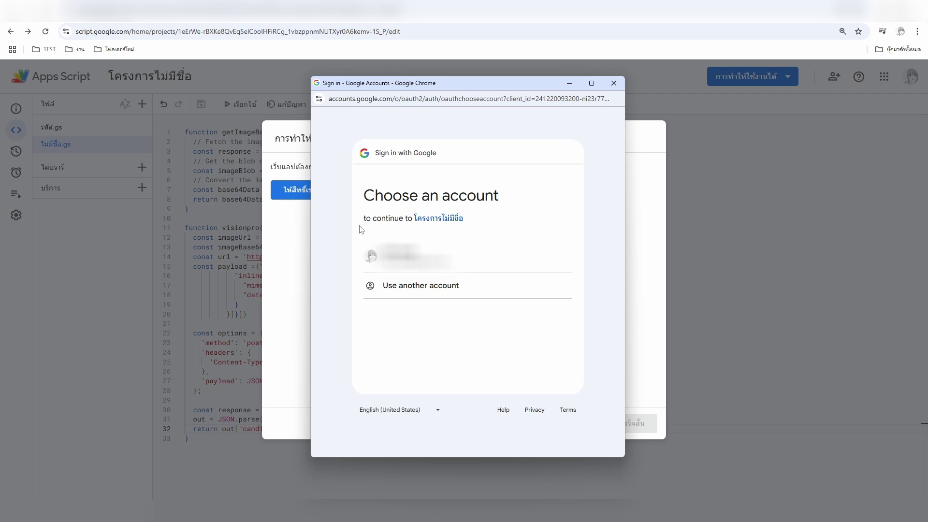
pyautogui.click(390, 255)
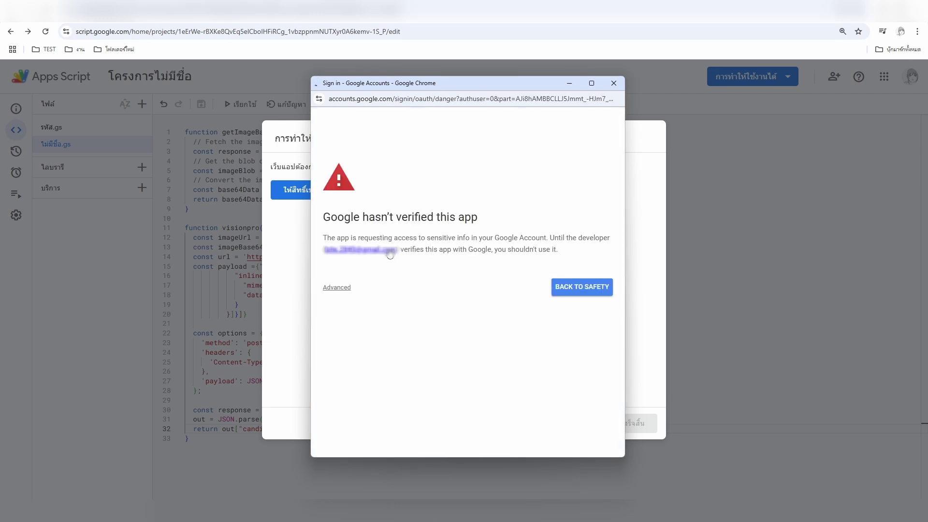
pyautogui.click(337, 288)
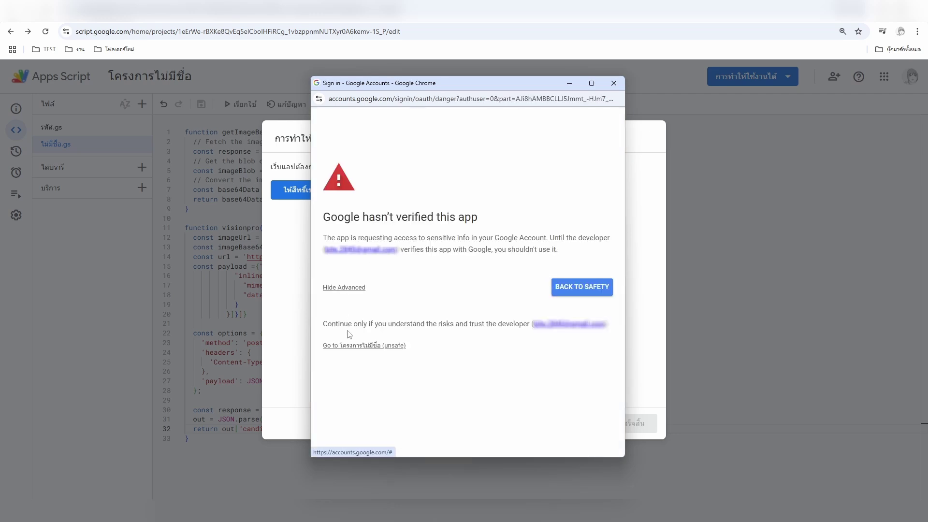
pyautogui.click(351, 346)
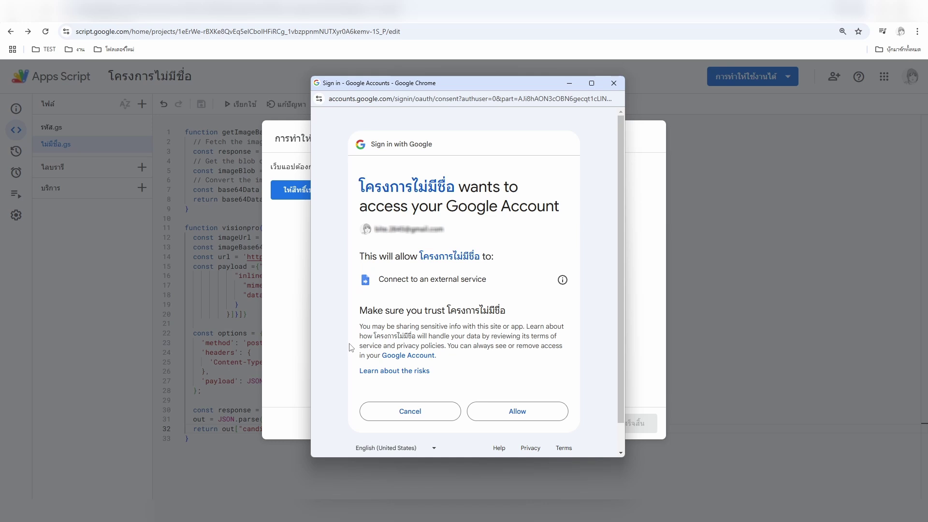
pyautogui.click(511, 415)
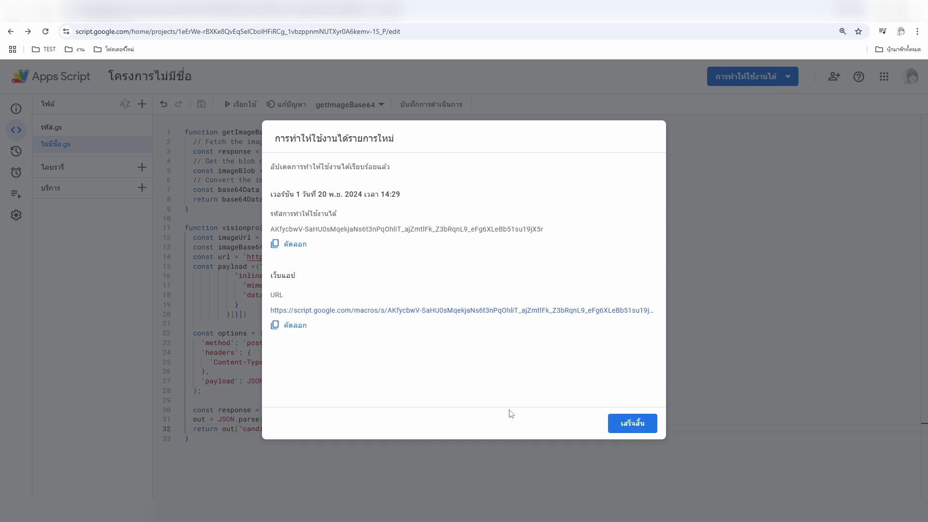
pyautogui.click(300, 335)
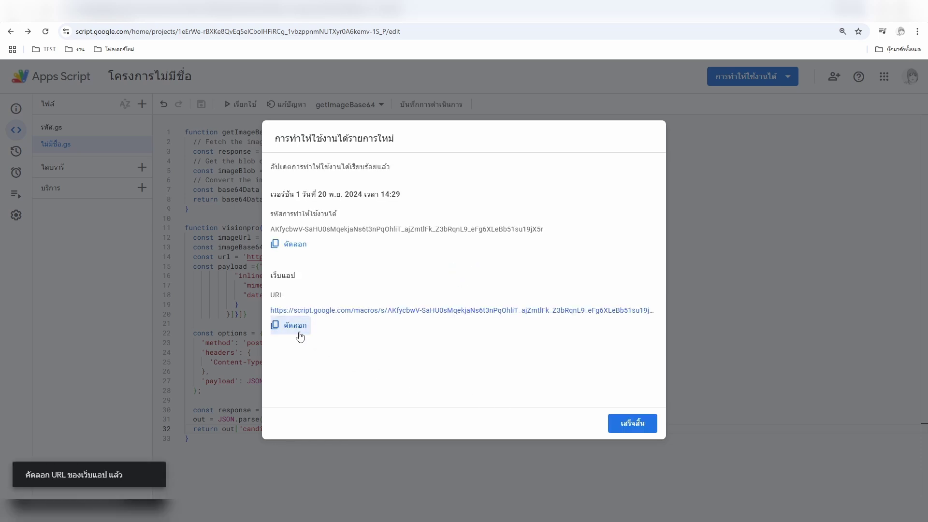
# - Switch to the Botnoi console and add an API object named Gemini_รูป with method POST and the copied web app URL
pyautogui.hotkey('ctrl', 'Tab')
pyautogui.click(146, 150)
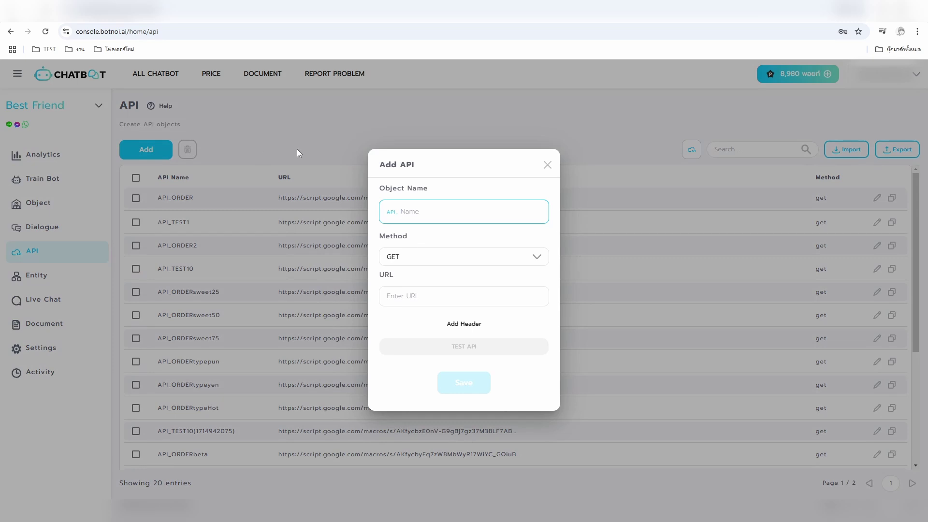
pyautogui.write('Gemini_รูป')
pyautogui.click(438, 296)
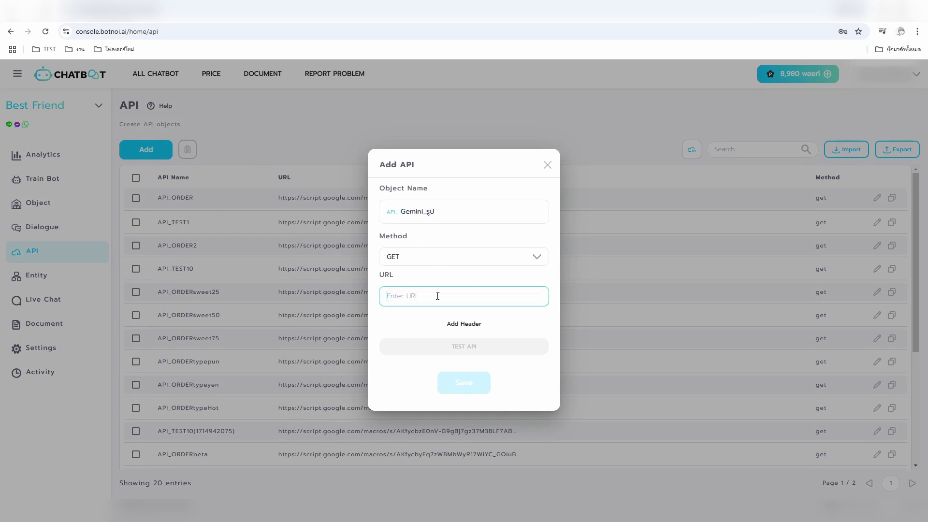
pyautogui.click(460, 262)
pyautogui.click(447, 292)
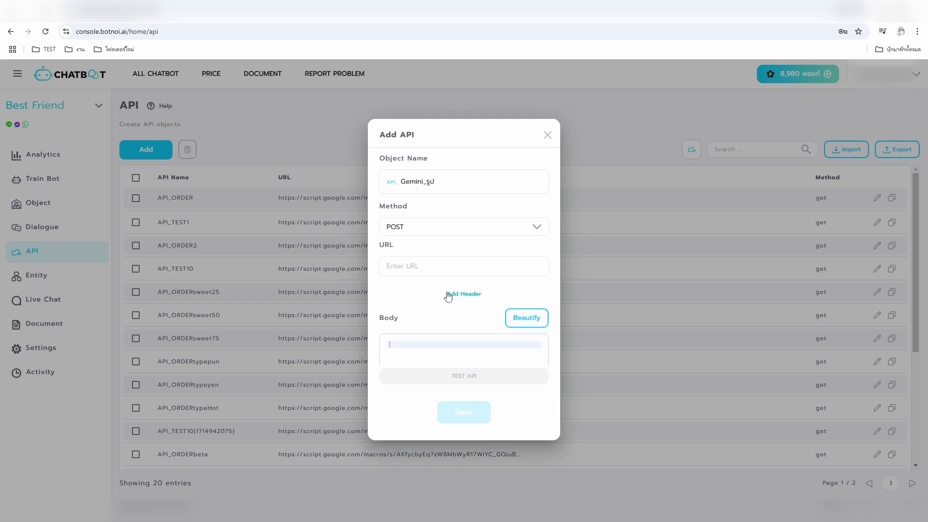
pyautogui.click(444, 246)
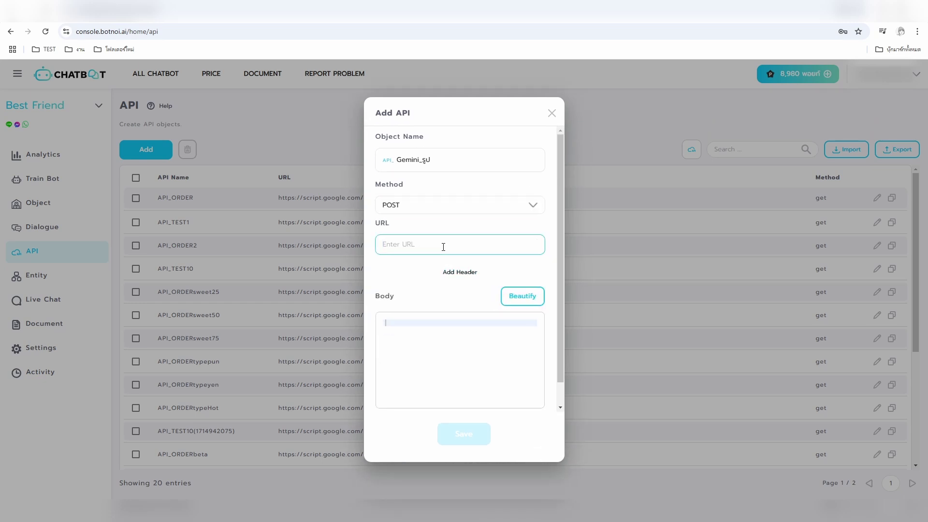
pyautogui.hotkey('ctrl', 'v')
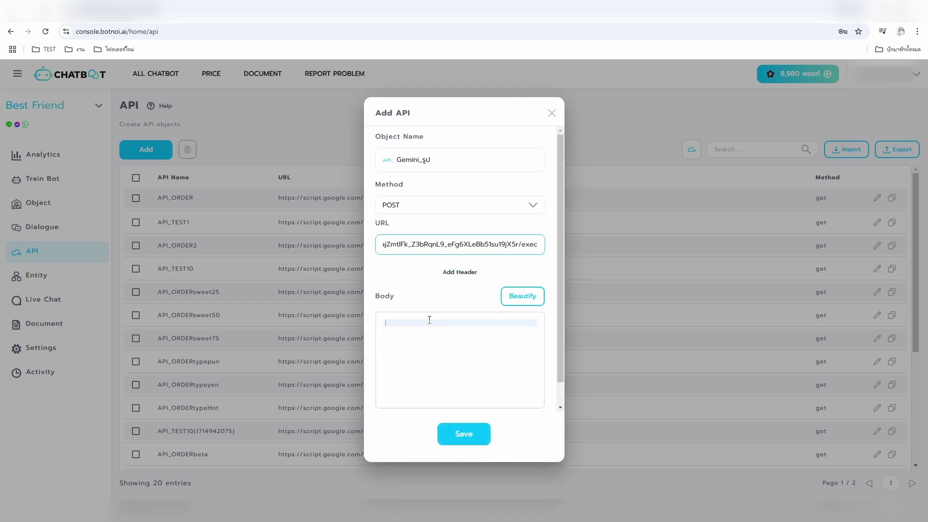
pyautogui.click(430, 320)
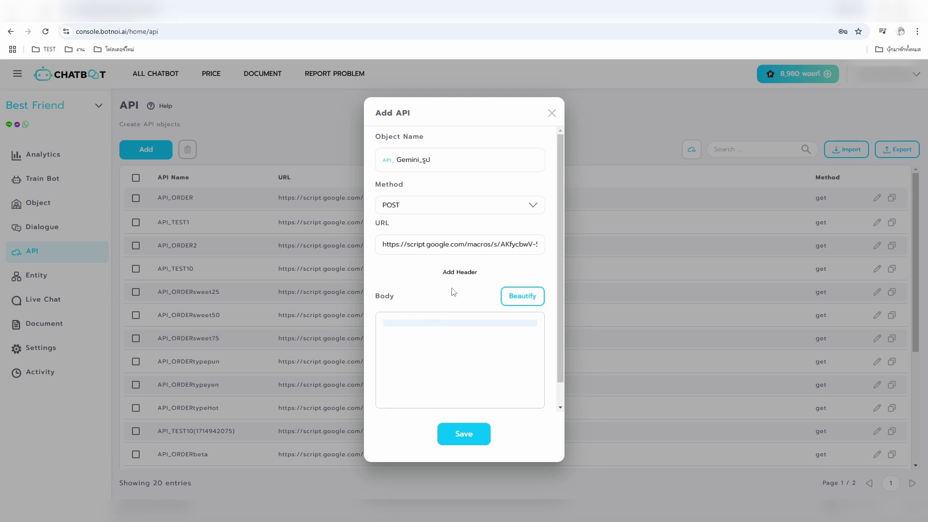
# - Add a request header Content-Type with the value application/json to the new API object
pyautogui.click(456, 273)
pyautogui.click(434, 293)
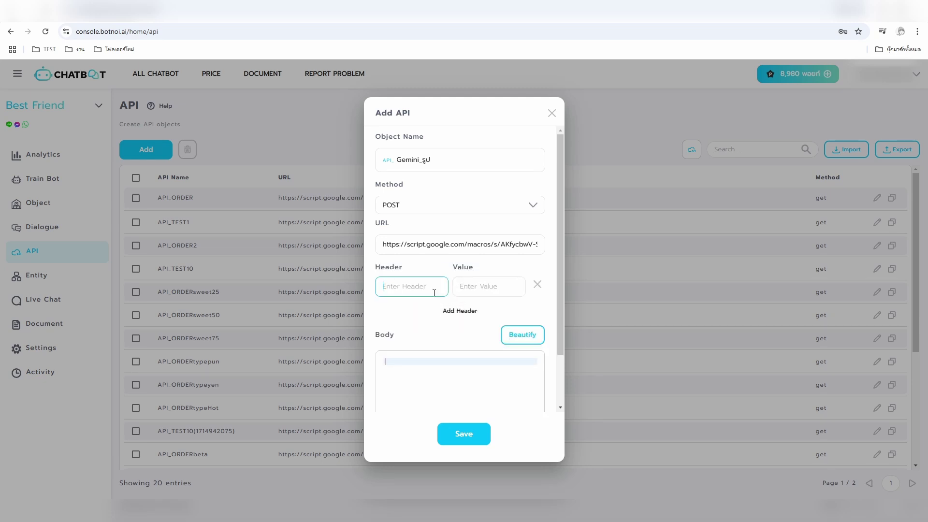
pyautogui.write('Content-Type')
pyautogui.click(472, 292)
pyautogui.write('application/json')
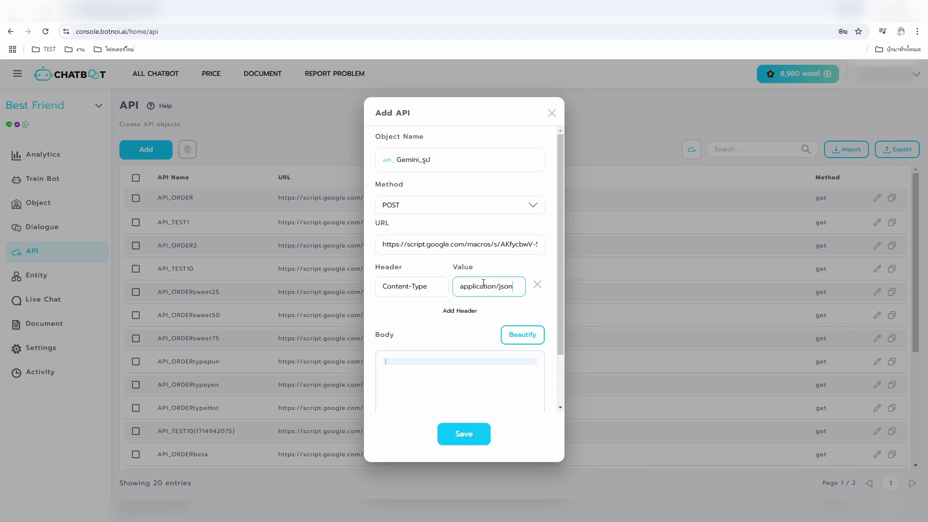
# - Copy the JSON snippet with url, key and prompt from the Medium article into the API object's body
pyautogui.hotkey('ctrl', 'Tab')
pyautogui.moveTo(353, 332); pyautogui.dragTo(309, 288)
pyautogui.hotkey('ctrl', 'c')
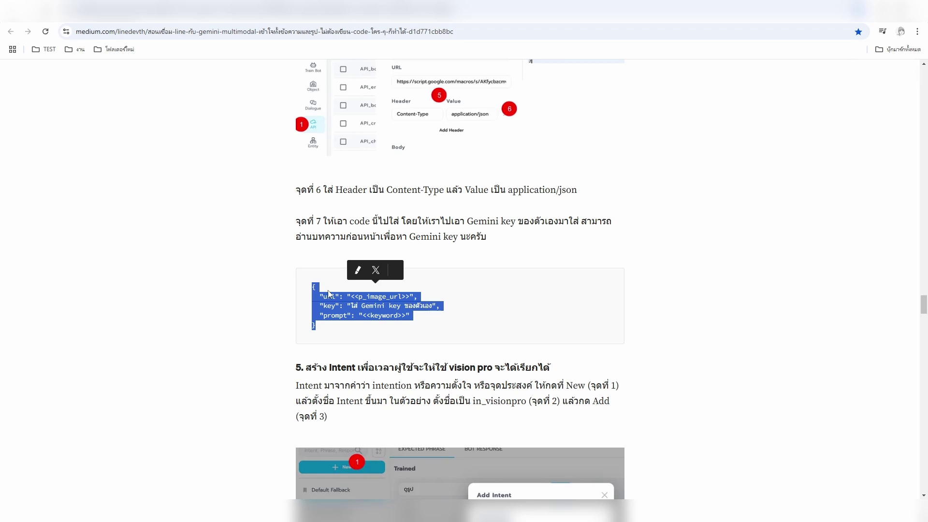
pyautogui.click(255, 283)
pyautogui.hotkey('ctrl', 'shift', 'Tab')
pyautogui.hotkey('ctrl', 'v')
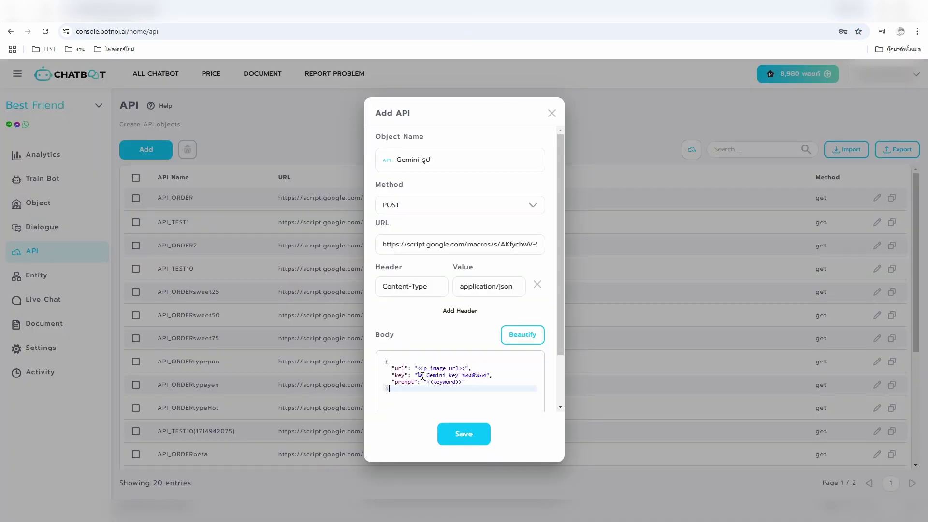
# - Replace the key placeholder in the request body with the Gemini API key and save the API object
pyautogui.moveTo(419, 376); pyautogui.dragTo(488, 376)
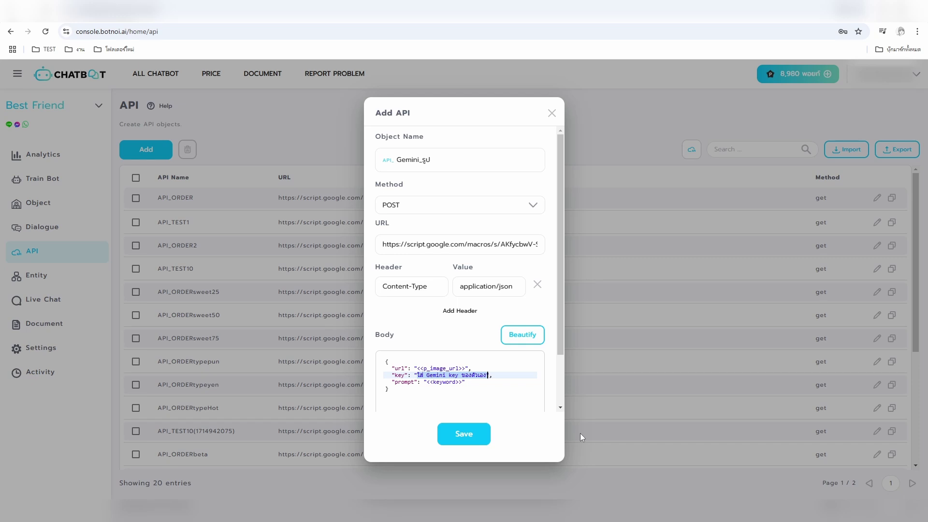
pyautogui.hotkey('ctrl', 'v')
pyautogui.click(461, 402)
pyautogui.click(465, 437)
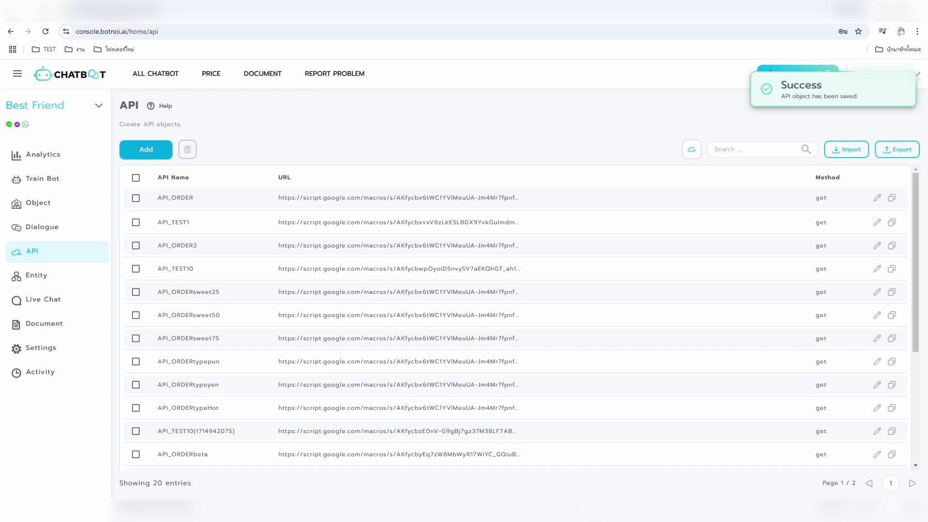
# - Create a new dialogue and set its object name to GEMINI_ดูรูป
pyautogui.click(42, 226)
pyautogui.click(146, 150)
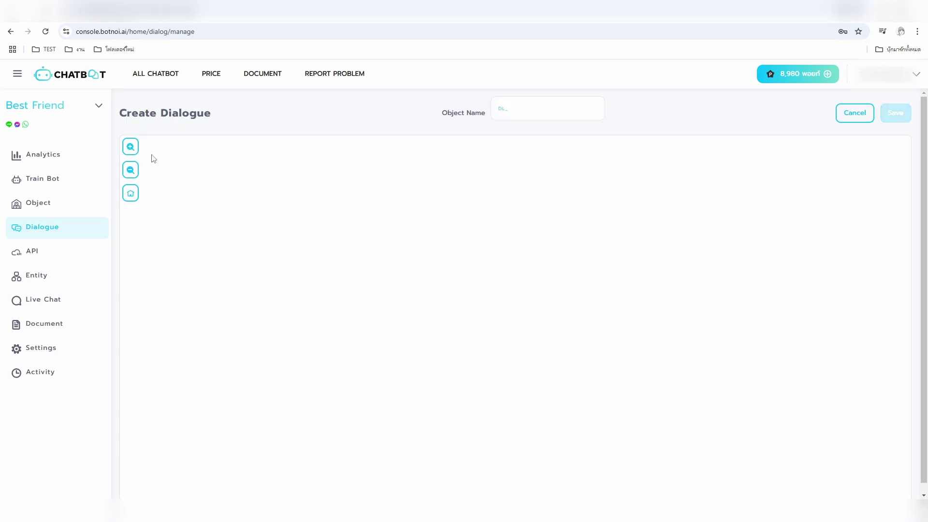
pyautogui.click(544, 102)
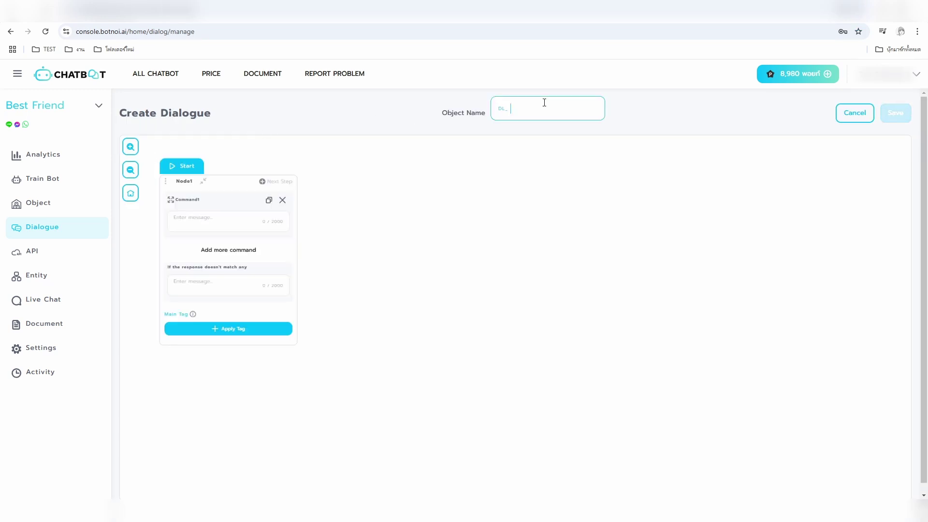
pyautogui.write('GEMINI_ดูรูป')
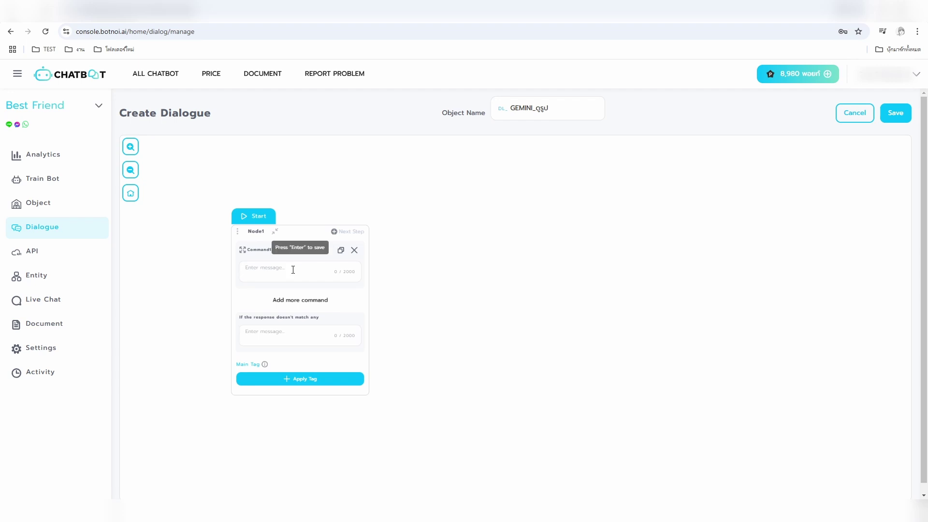
# - Add the message พร้อมดูรูปแล้ว to the first command of the dialogue's start node
pyautogui.click(293, 270)
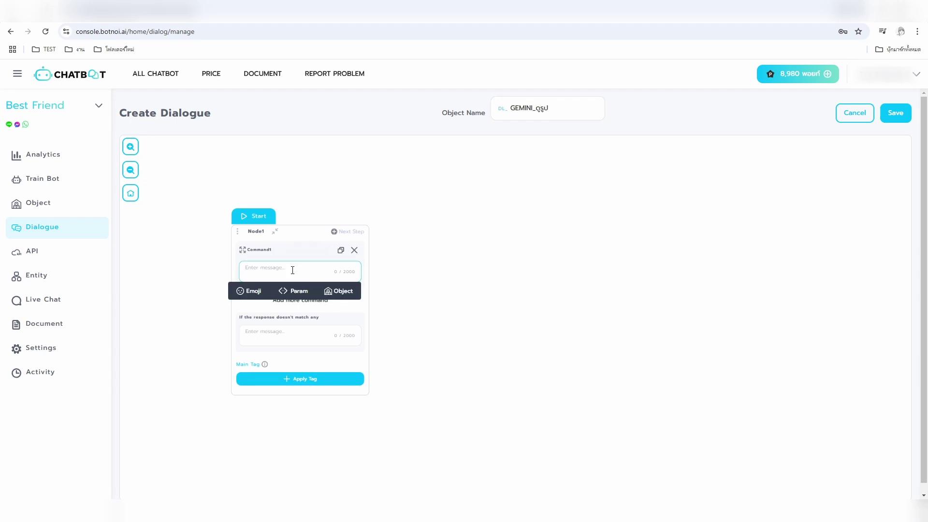
pyautogui.write('ws')
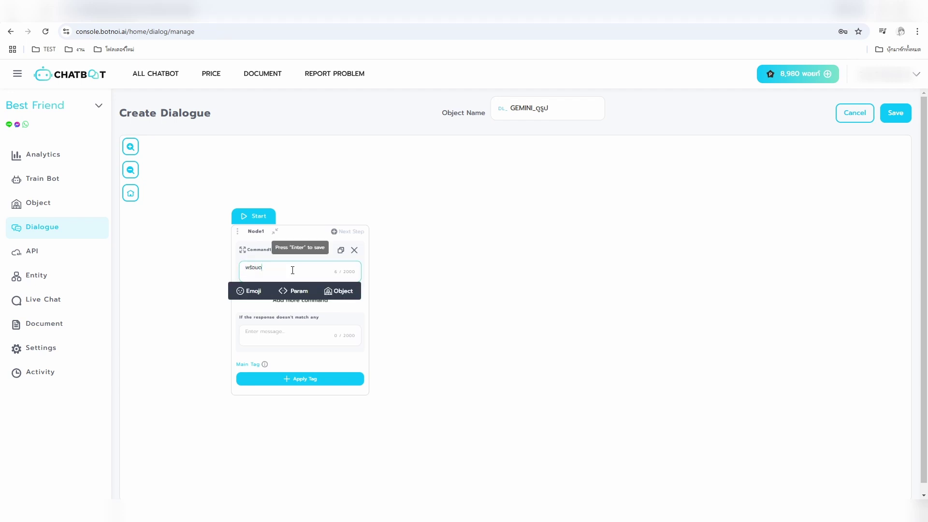
pyautogui.write('้อมดูรูปแล้ว')
pyautogui.press('Return')
# - Link a new condition to the start node and set it to match the intent mp_image
pyautogui.click(352, 237)
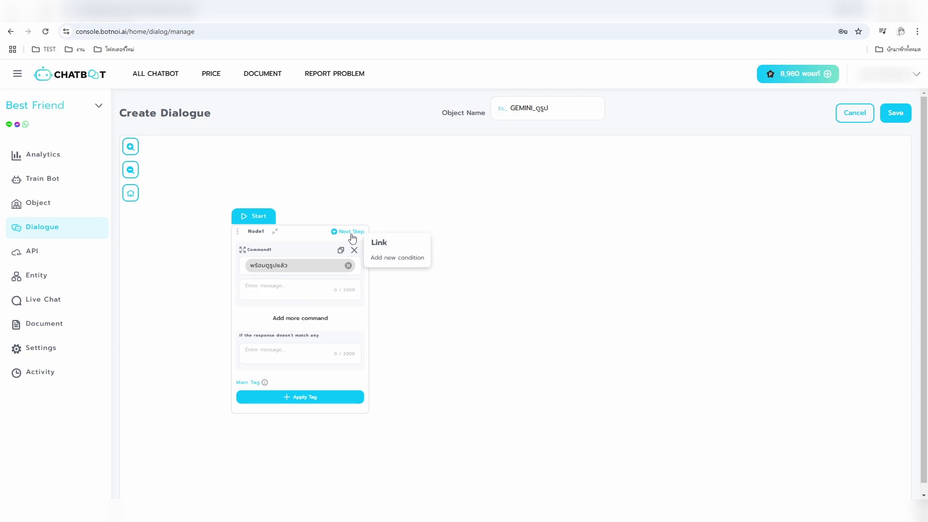
pyautogui.click(398, 256)
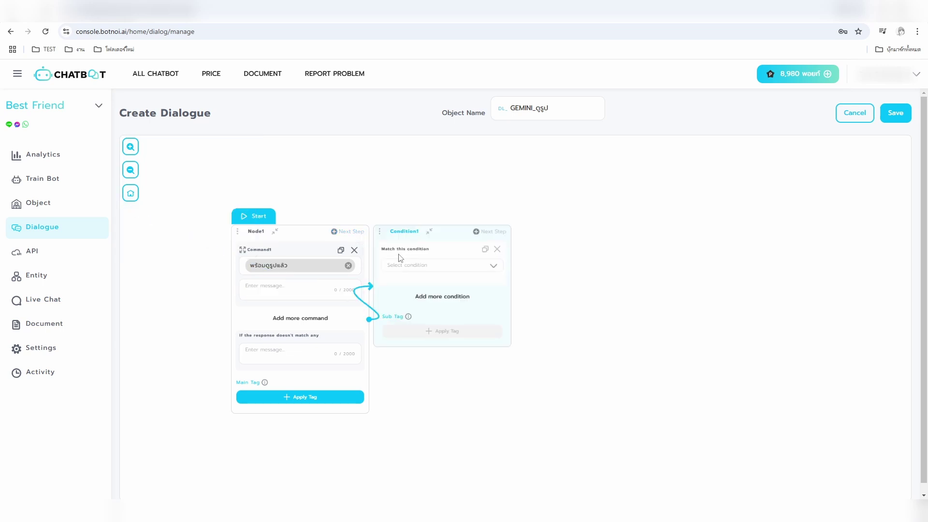
pyautogui.moveTo(444, 240); pyautogui.dragTo(481, 238)
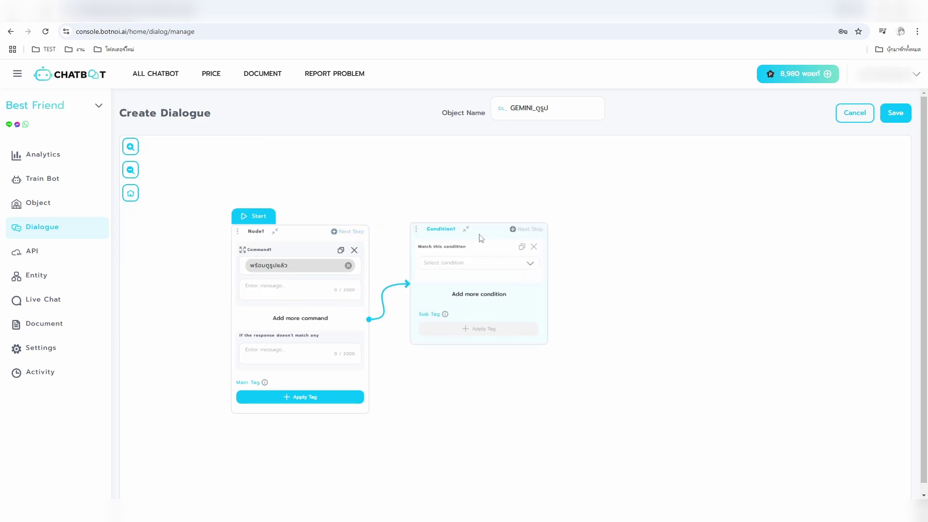
pyautogui.click(481, 265)
pyautogui.click(475, 297)
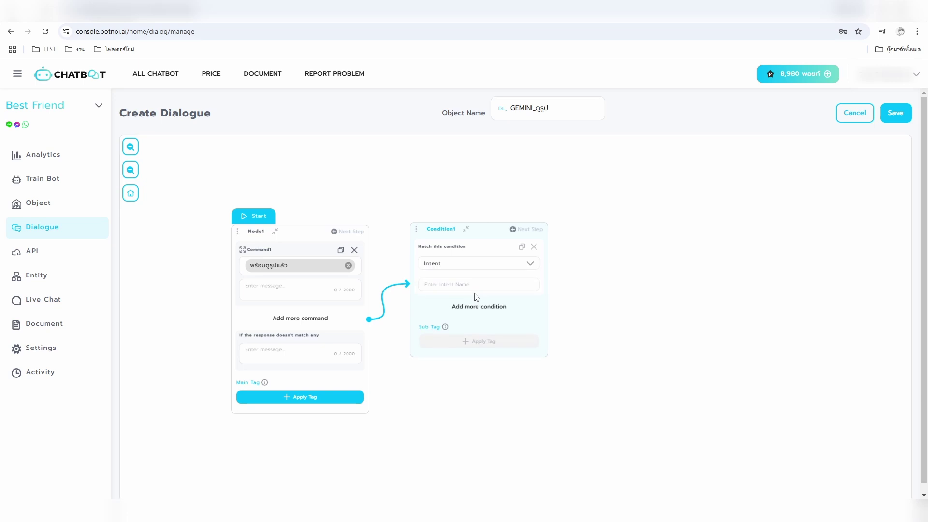
pyautogui.click(480, 285)
pyautogui.click(515, 301)
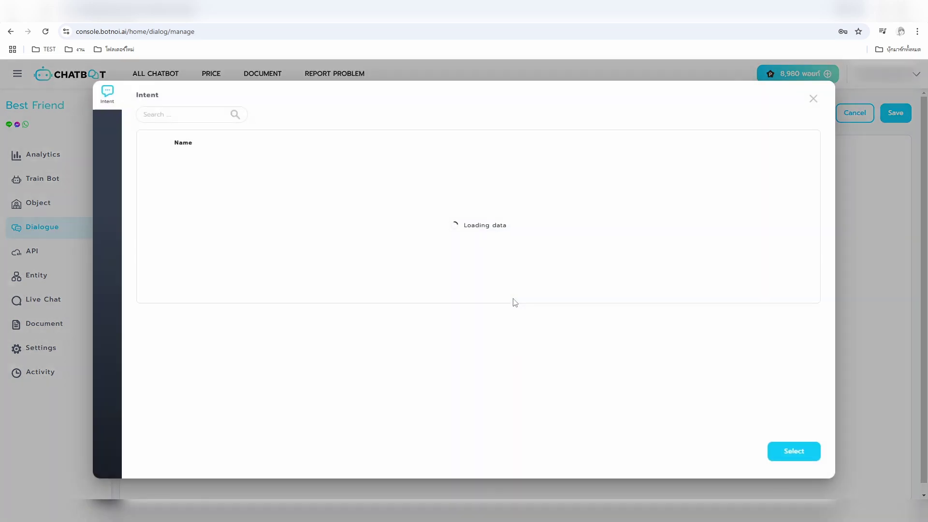
pyautogui.scroll(-5, 276, 400)
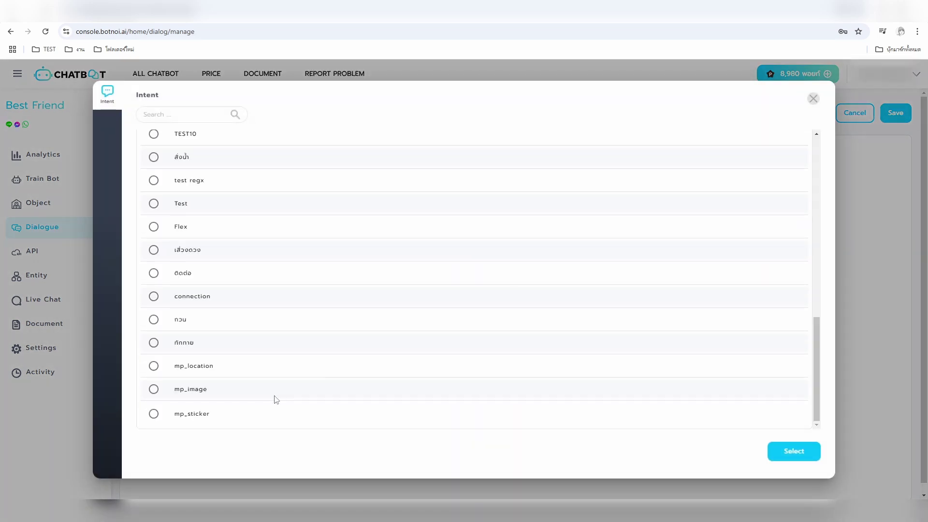
pyautogui.click(154, 389)
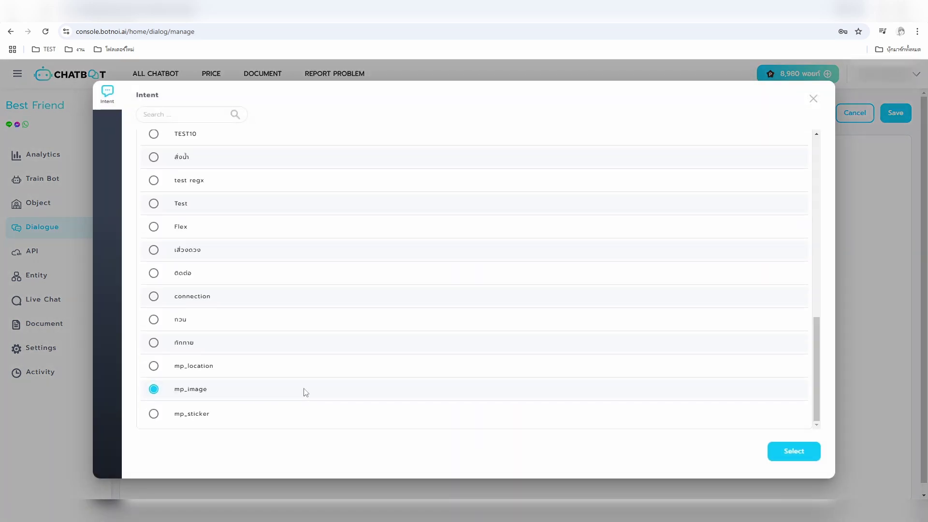
pyautogui.click(798, 454)
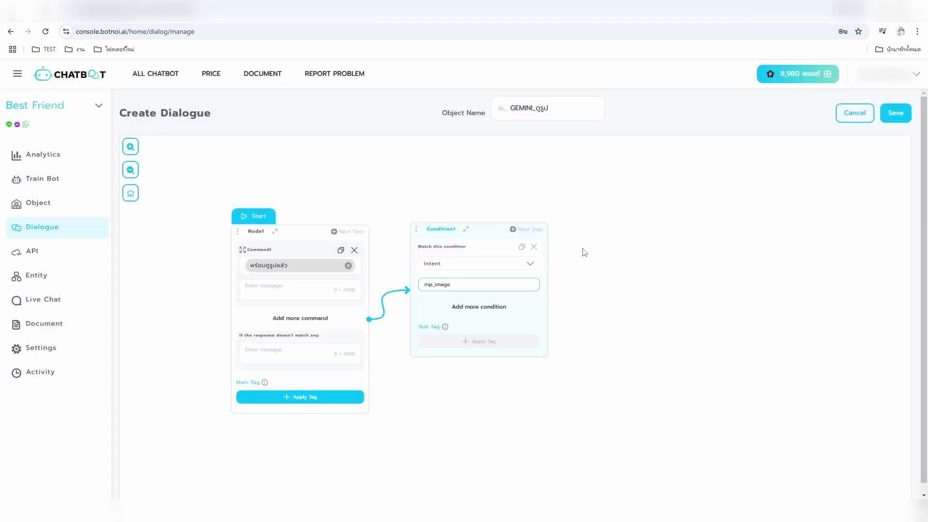
# - Link a new node to the mp_image condition and give it the message ต้องการสอบถามอะไร
pyautogui.click(542, 233)
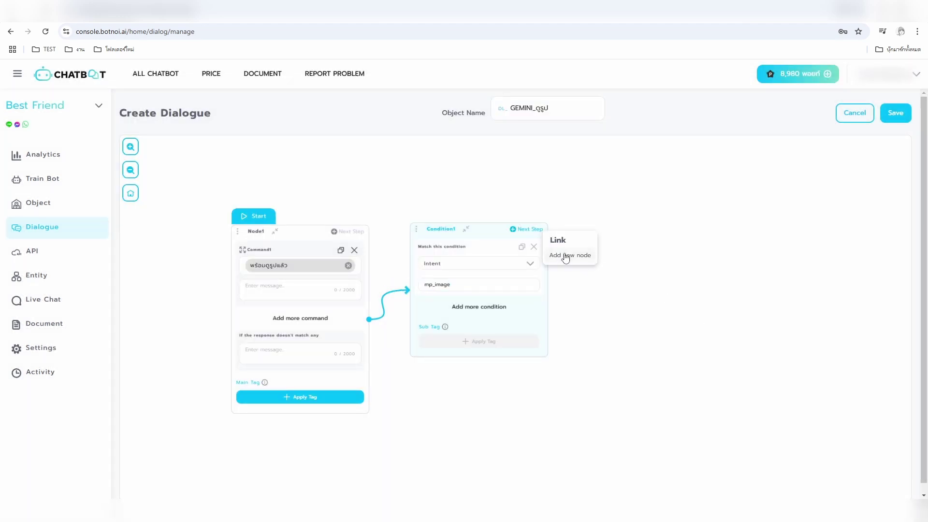
pyautogui.click(566, 255)
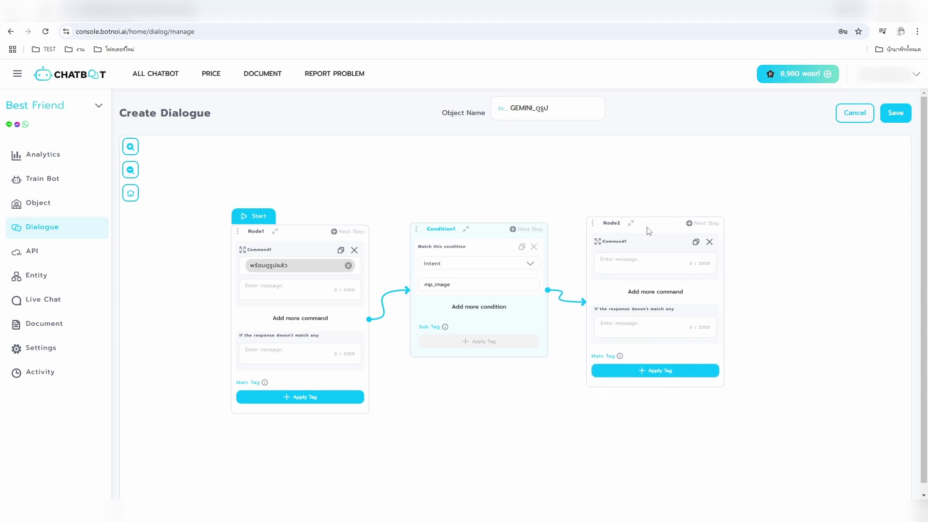
pyautogui.click(643, 262)
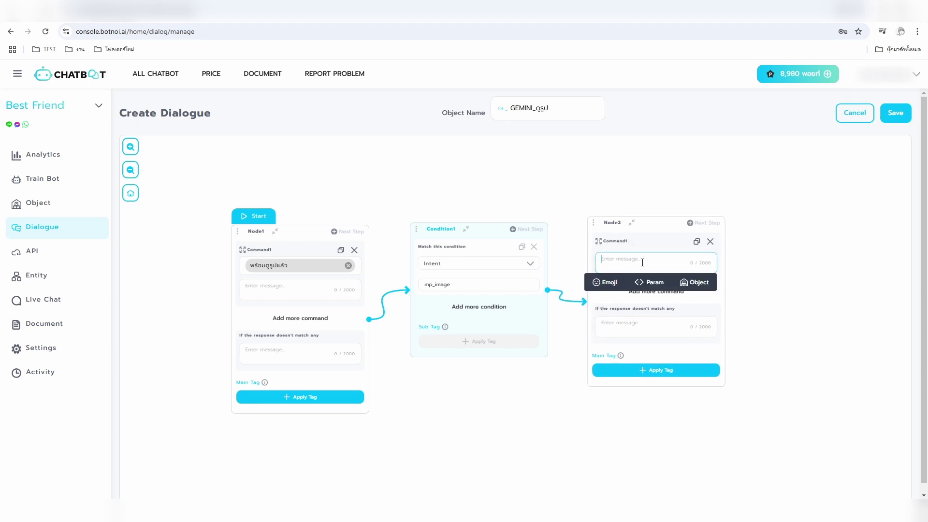
pyautogui.write('ต้องการสอบถามอะไร')
pyautogui.press('Return')
# - Link a new condition to the second node and set it to RegEx with the Character type
pyautogui.click(704, 223)
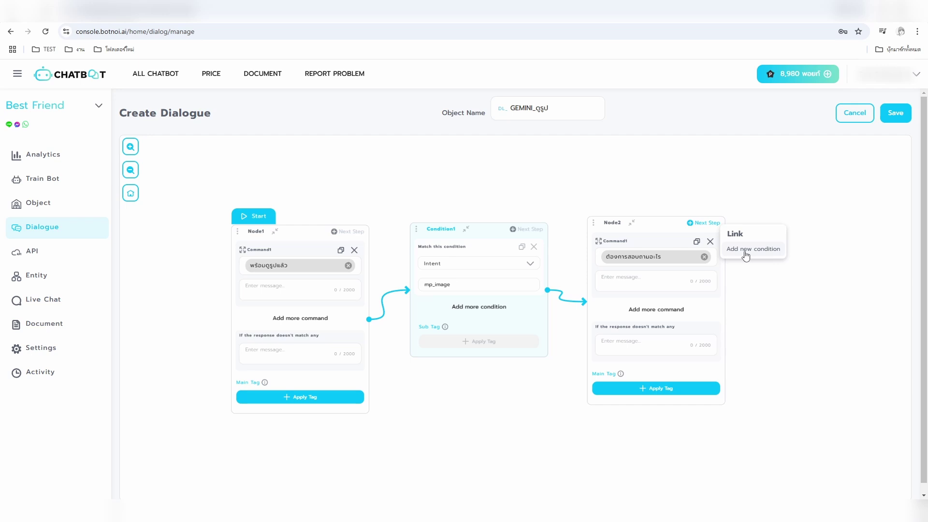
pyautogui.click(746, 255)
pyautogui.click(805, 256)
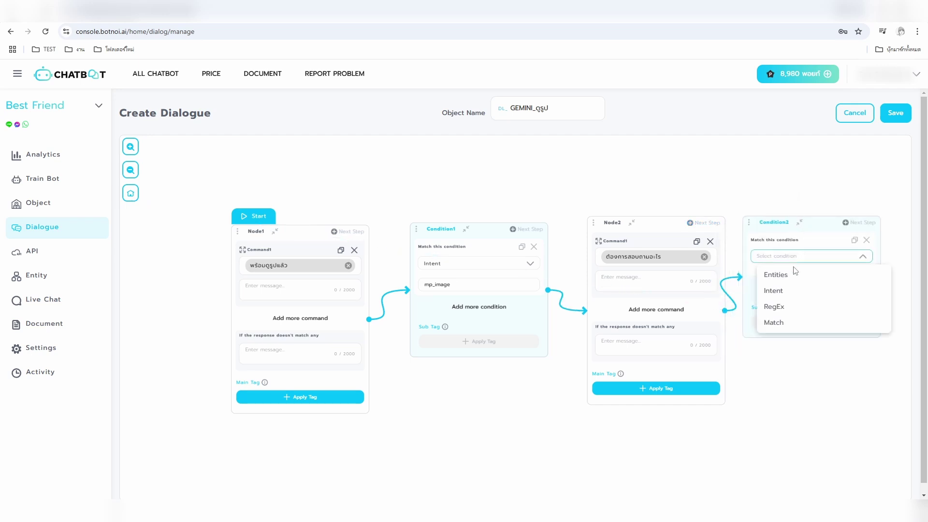
pyautogui.click(789, 308)
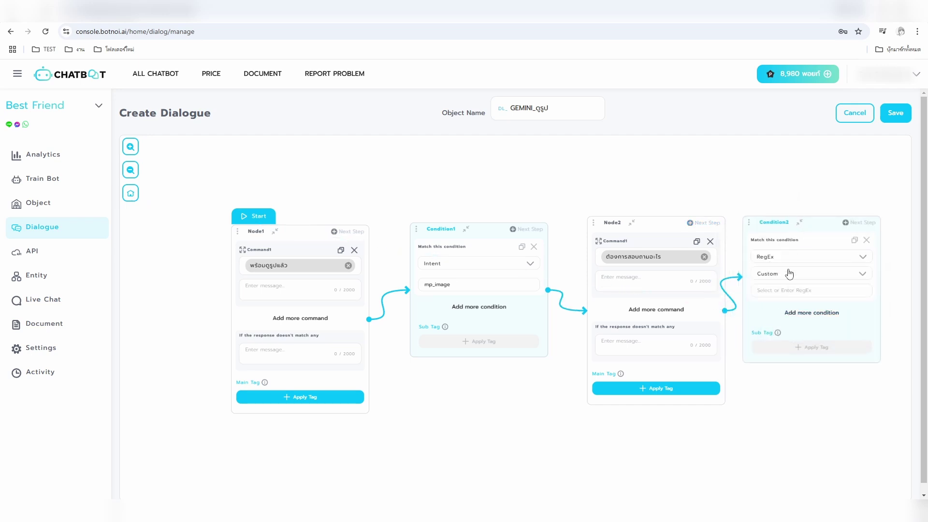
pyautogui.click(789, 274)
pyautogui.click(786, 291)
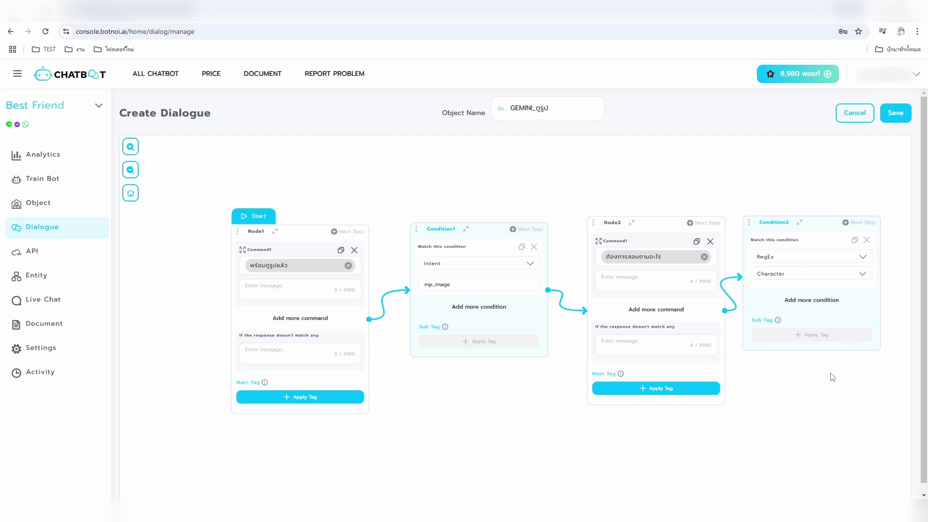
# - Link a new node to the RegEx condition and insert the API object API_Gemini_รูป into its command
pyautogui.moveTo(833, 377); pyautogui.dragTo(462, 385)
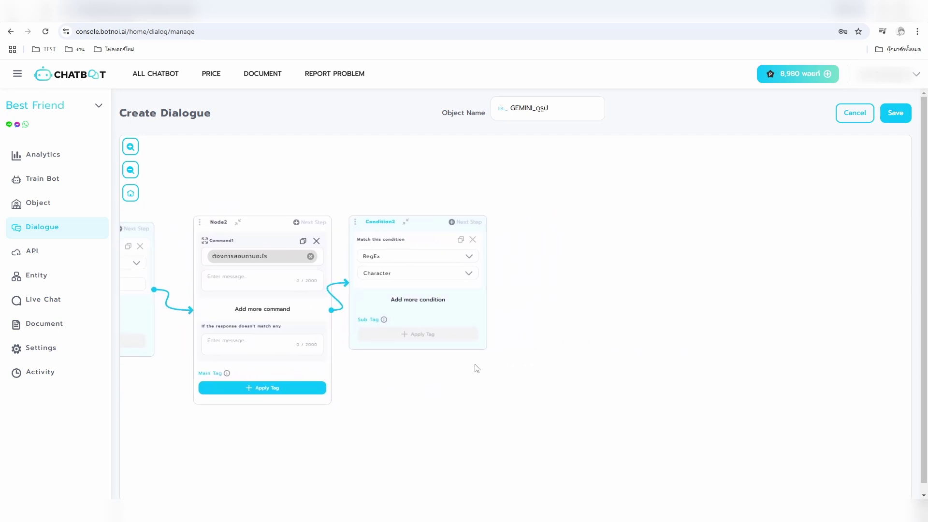
pyautogui.click(474, 222)
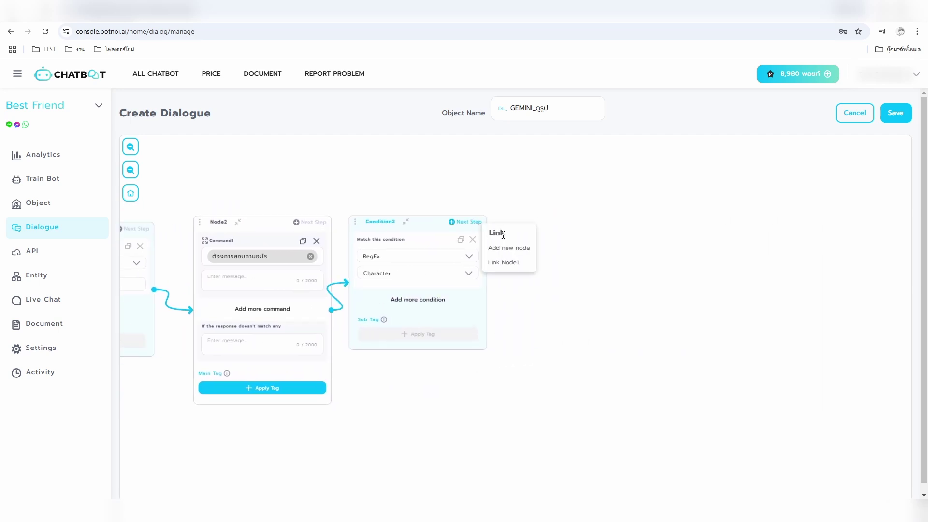
pyautogui.click(510, 249)
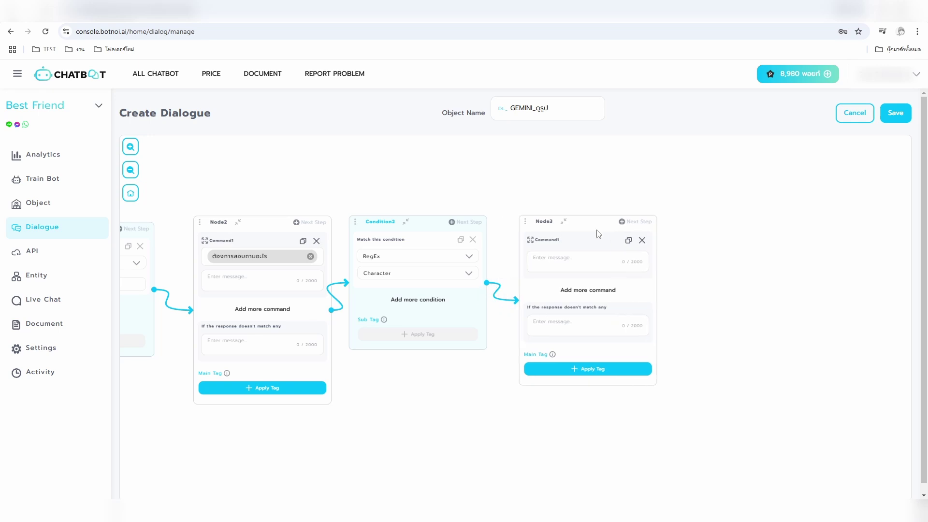
pyautogui.click(580, 259)
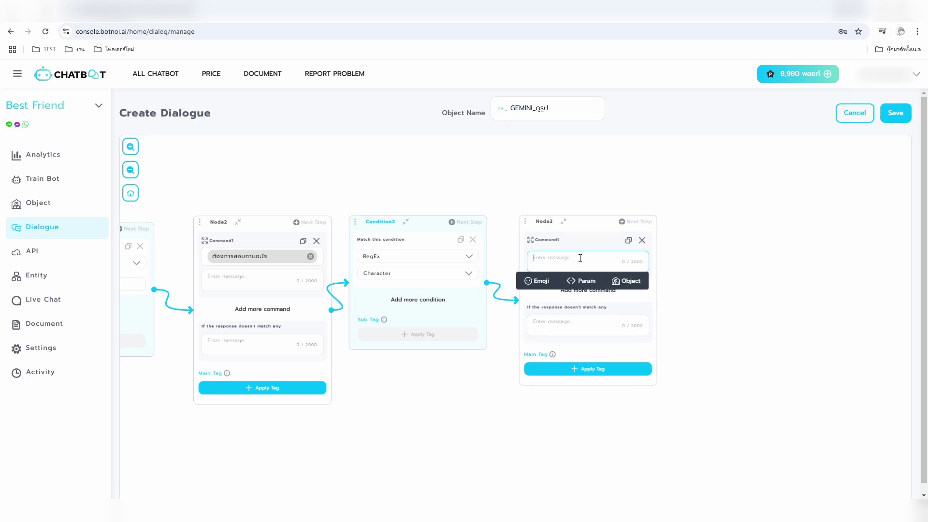
pyautogui.click(627, 281)
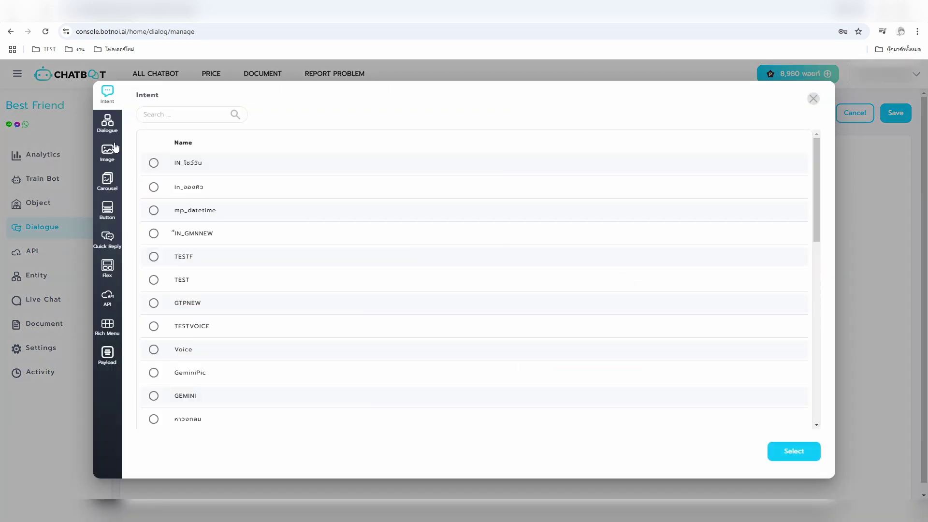
pyautogui.click(107, 297)
pyautogui.scroll(-5, 188, 338)
pyautogui.click(154, 414)
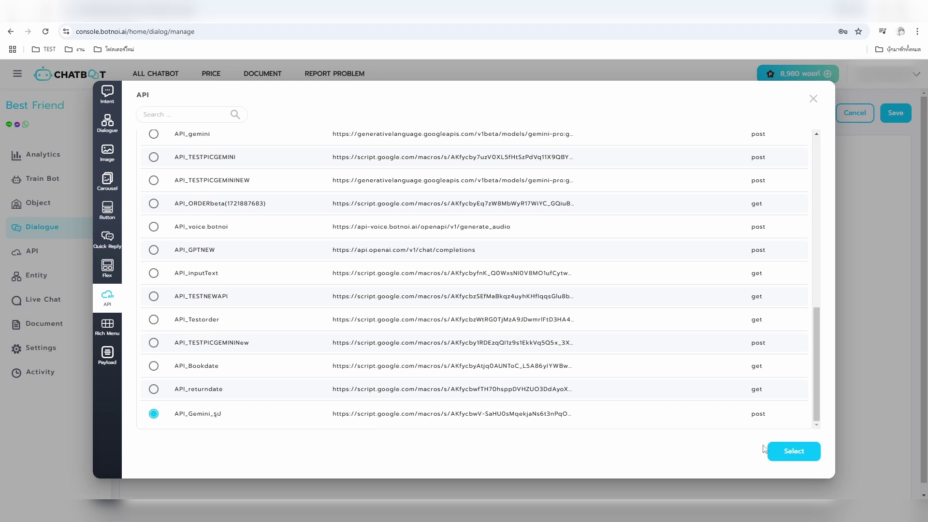
pyautogui.click(788, 454)
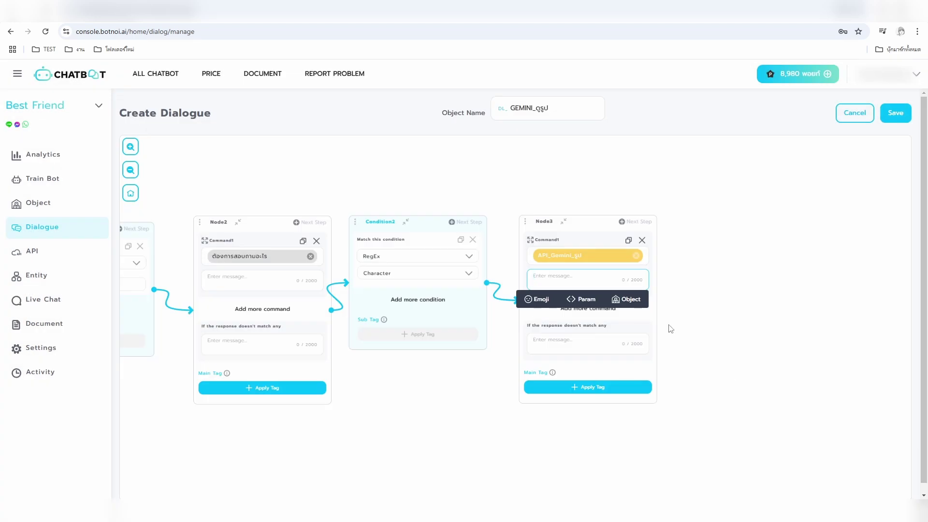
# - Add the message <<API_Gemini_รูป>> below the API object in the third node and save the dialogue
pyautogui.click(573, 256)
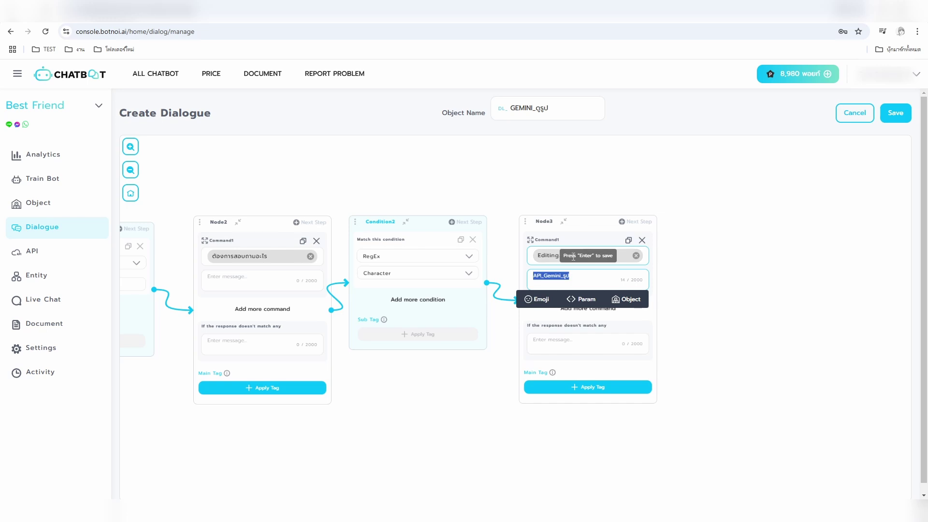
pyautogui.press('Return')
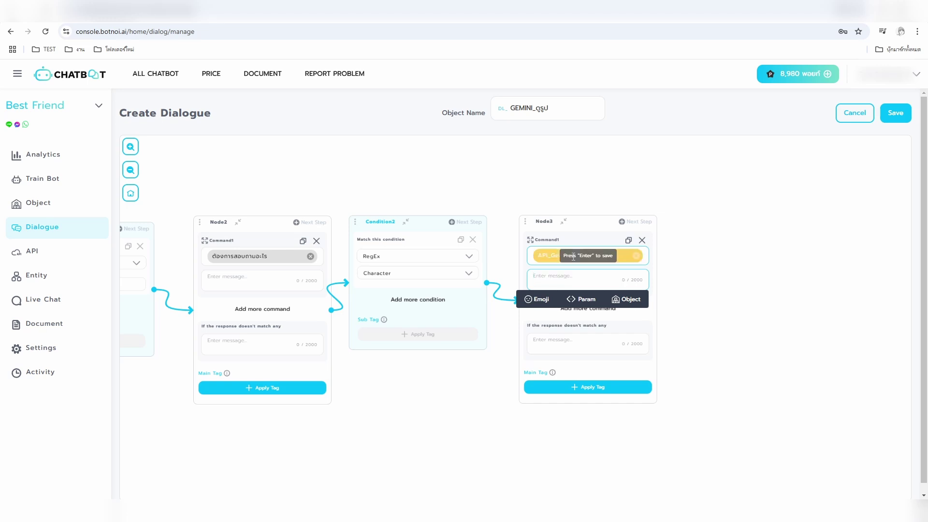
pyautogui.write('<<')
pyautogui.write('API_Gemini_รูป')
pyautogui.write('>>')
pyautogui.press('Return')
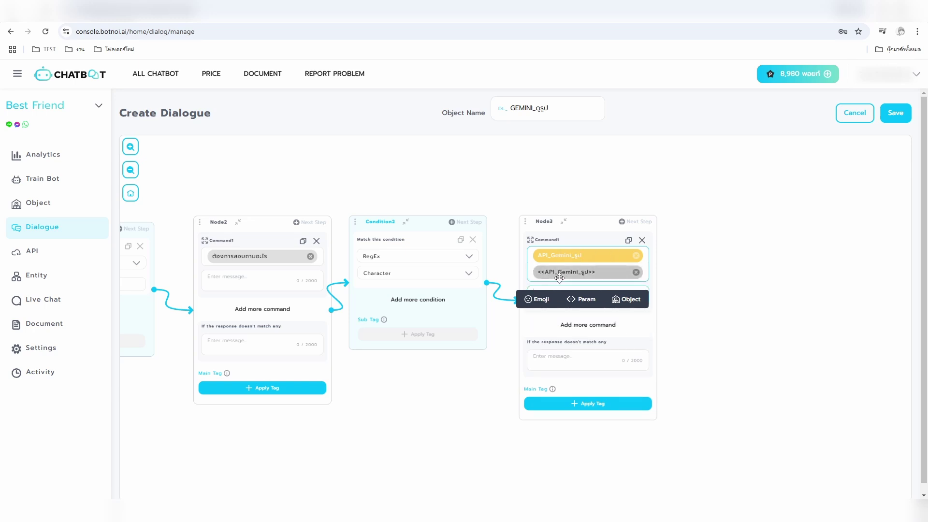
pyautogui.click(895, 113)
pyautogui.click(505, 342)
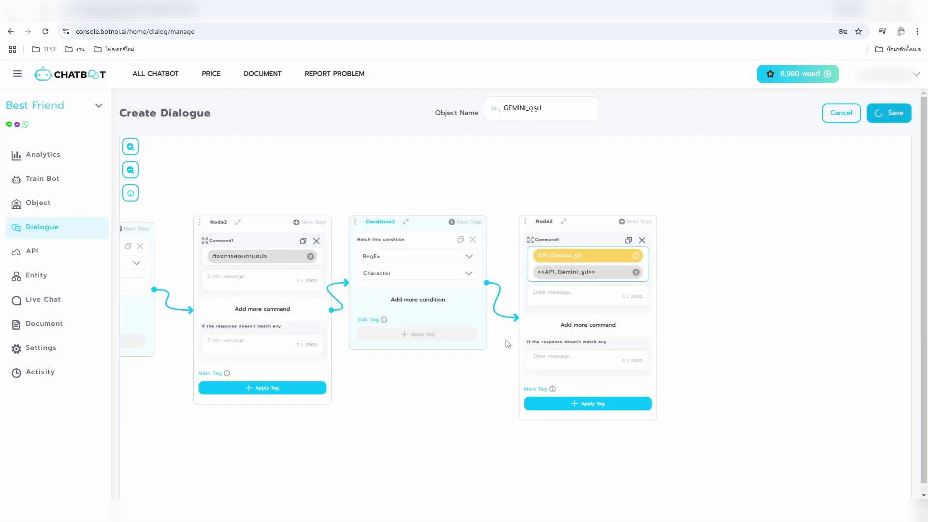
# - Create a new bot training intent named GEMINI_ดูรูป
pyautogui.click(84, 183)
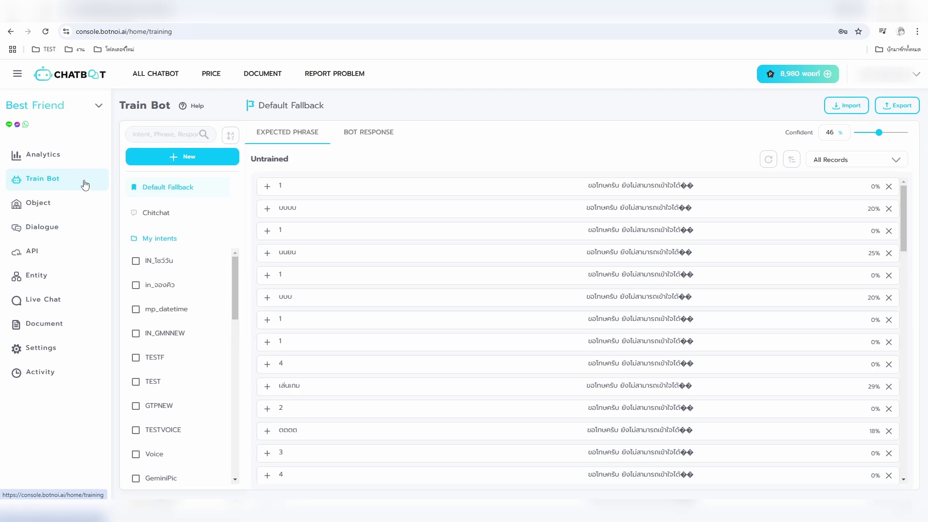
pyautogui.click(174, 158)
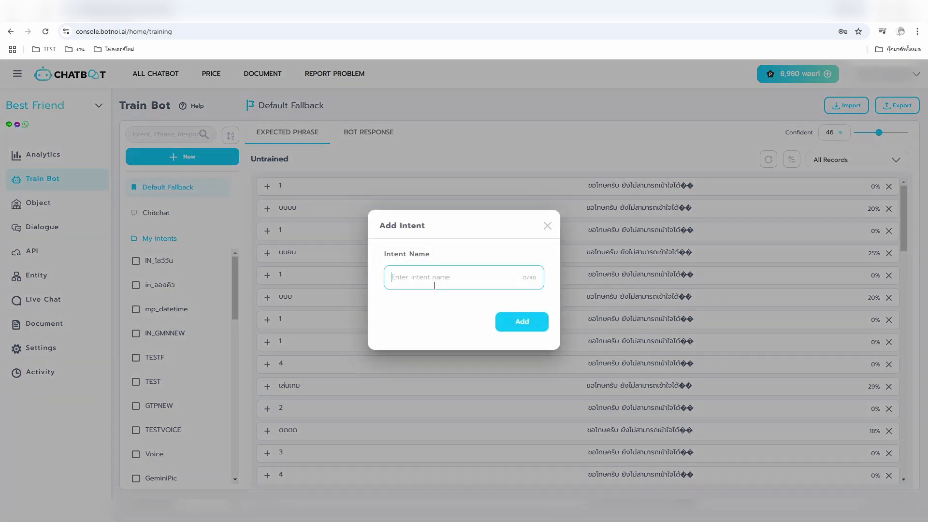
pyautogui.write('GEMINI_ดูรูป')
pyautogui.click(503, 319)
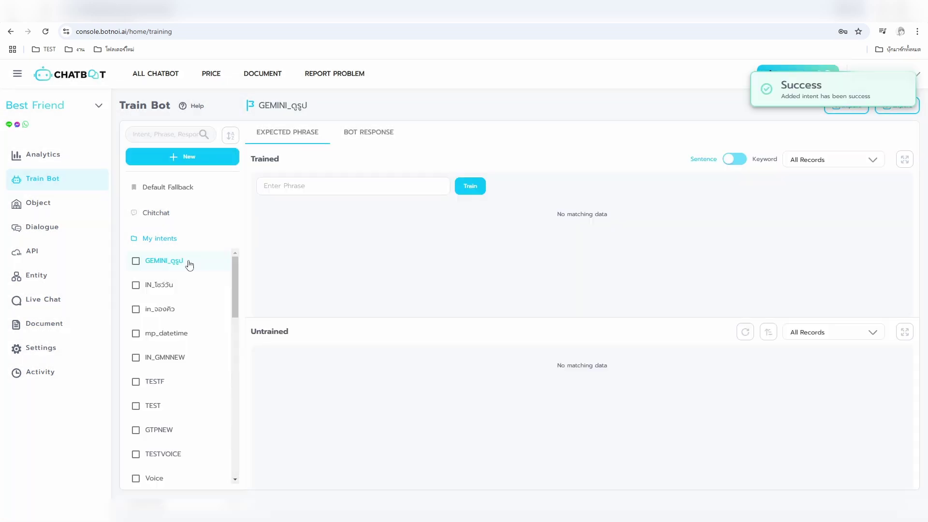
# - Train the GEMINI_ดูรูป intent with the expected phrase สอบถามรูป
pyautogui.click(304, 189)
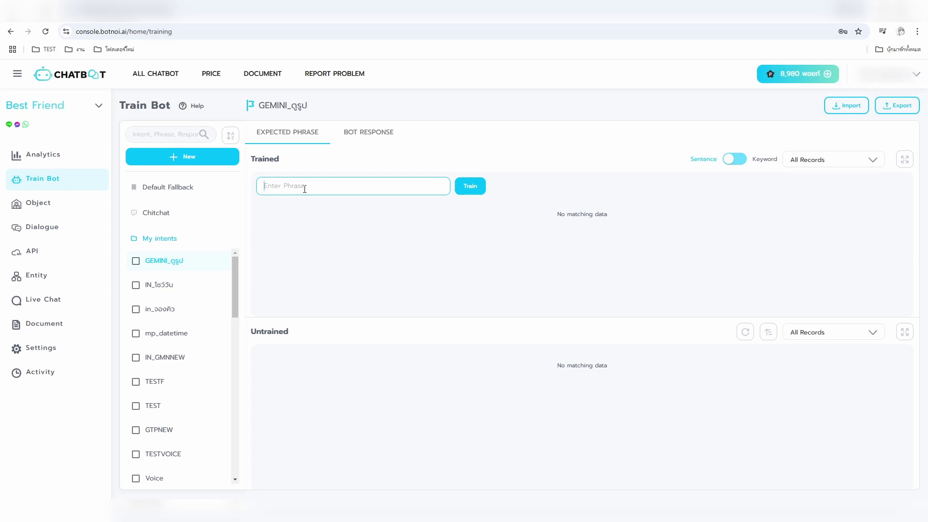
pyautogui.write('สอบถามรูป')
pyautogui.press('Return')
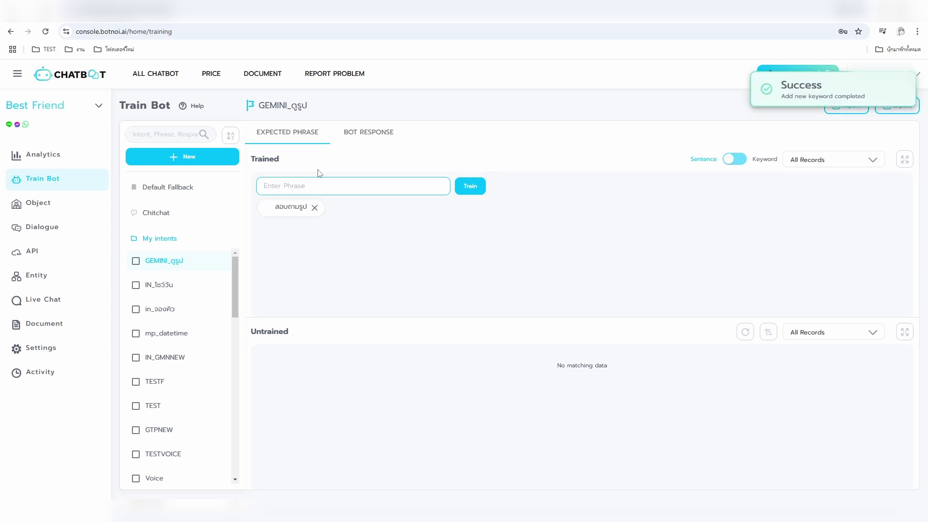
# - Add a bot response to the GEMINI_ดูรูป intent that runs the dialogue DL_GEMINI_ดูรูป, and save it
pyautogui.click(358, 138)
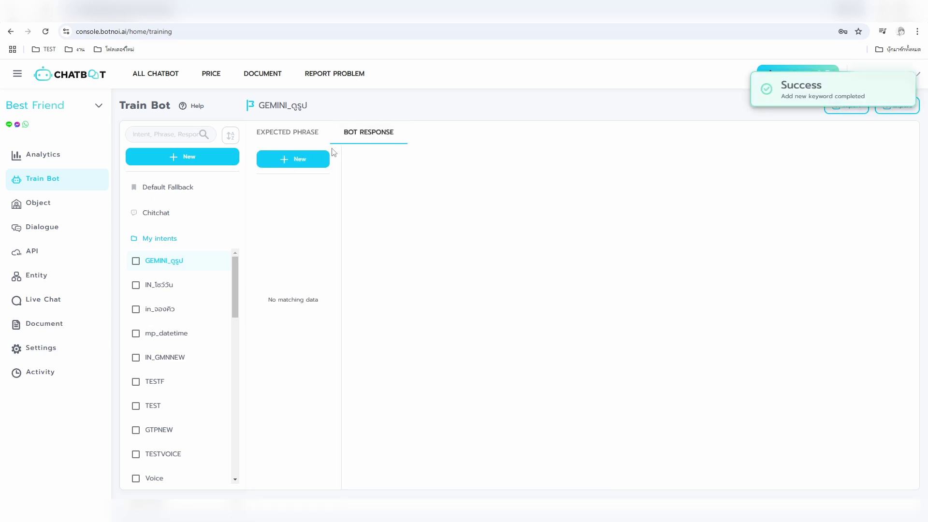
pyautogui.click(320, 160)
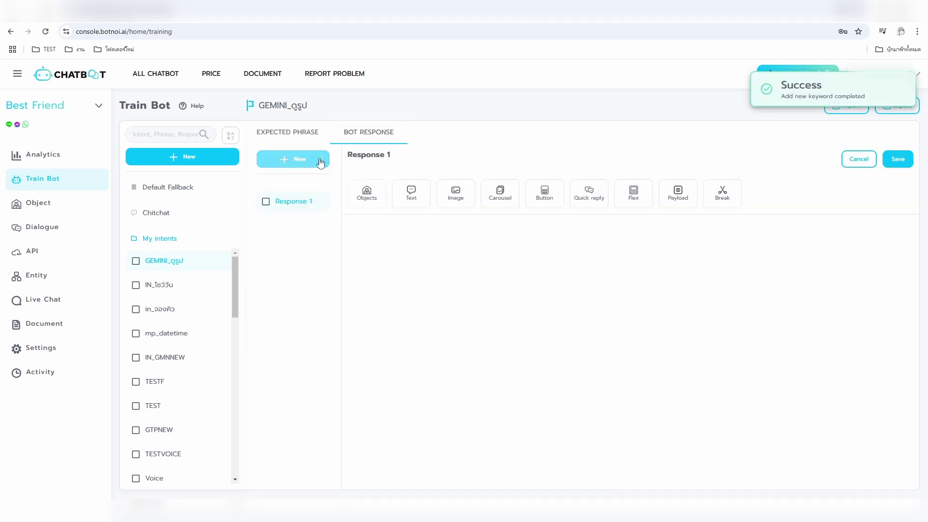
pyautogui.click(368, 194)
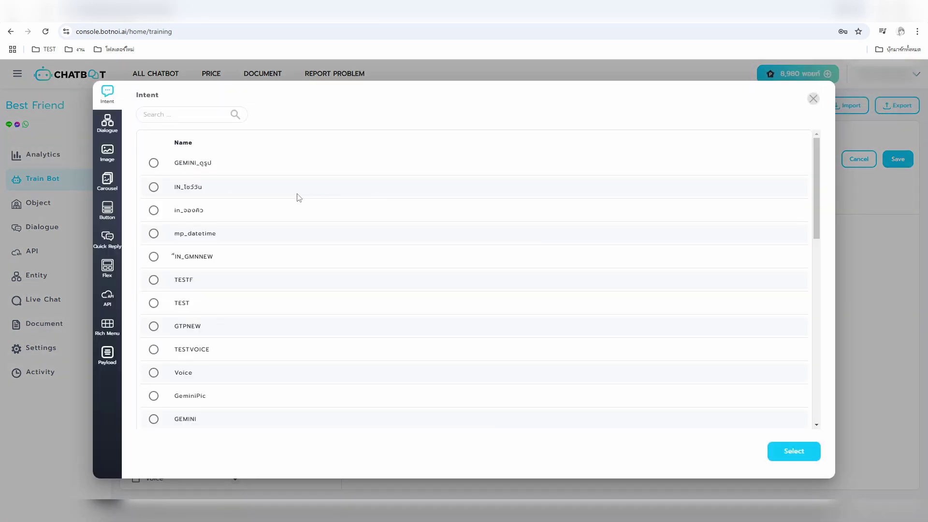
pyautogui.click(108, 127)
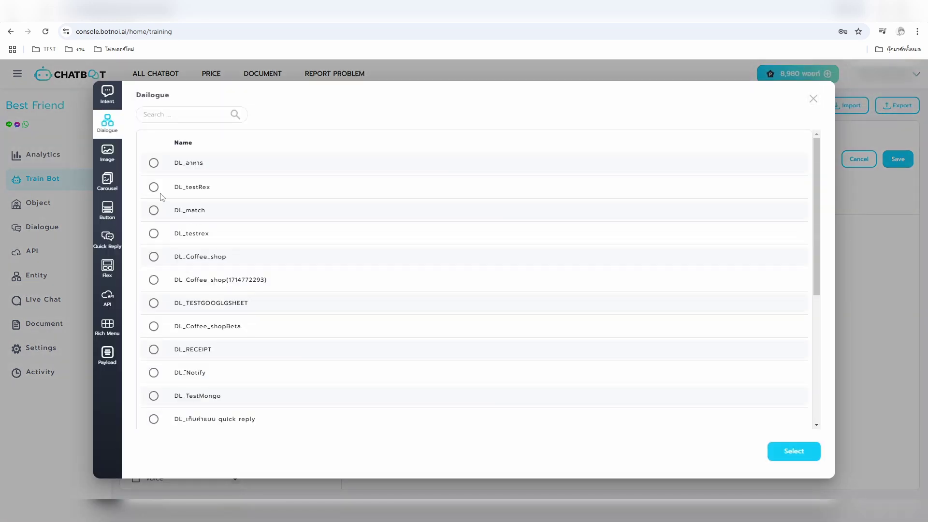
pyautogui.scroll(-5, 206, 370)
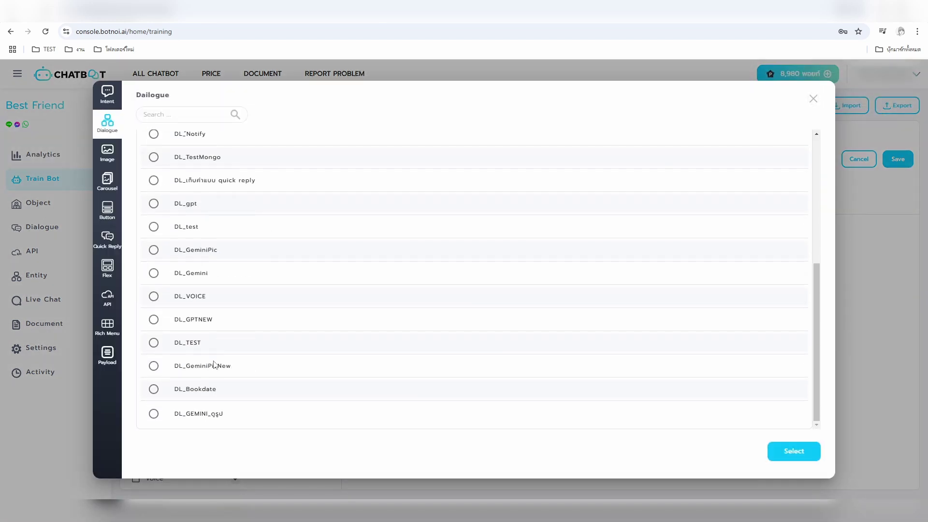
pyautogui.click(153, 414)
pyautogui.click(794, 453)
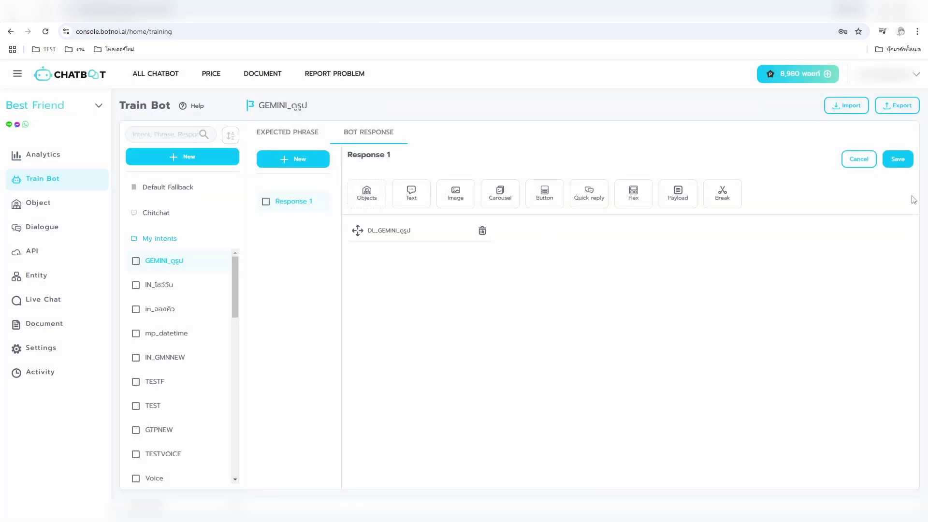
pyautogui.click(899, 160)
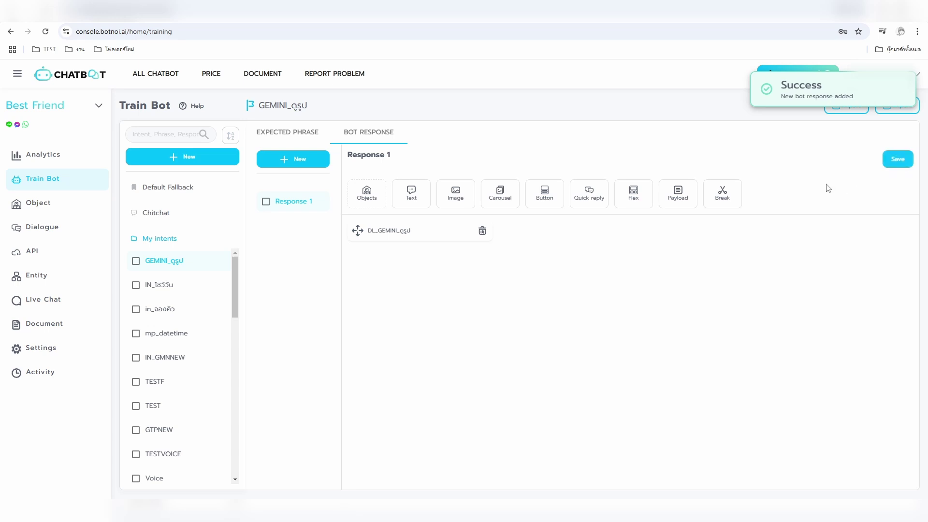
# - Switch to the bot's LINE chat and test it by sending สอบถามรูป, the copied picture and the question รูปของใคร
pyautogui.hotkey('alt', 'Tab')
pyautogui.press('Return')
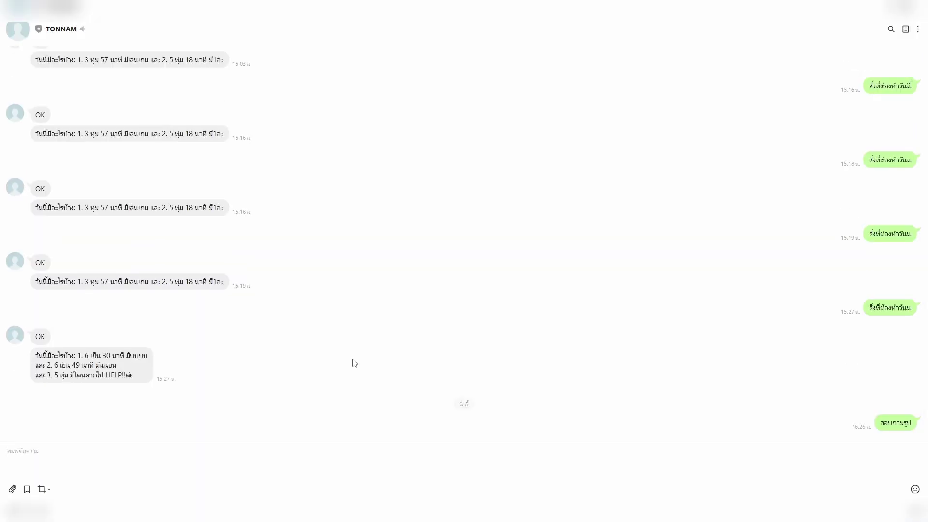
pyautogui.hotkey('ctrl', 'v')
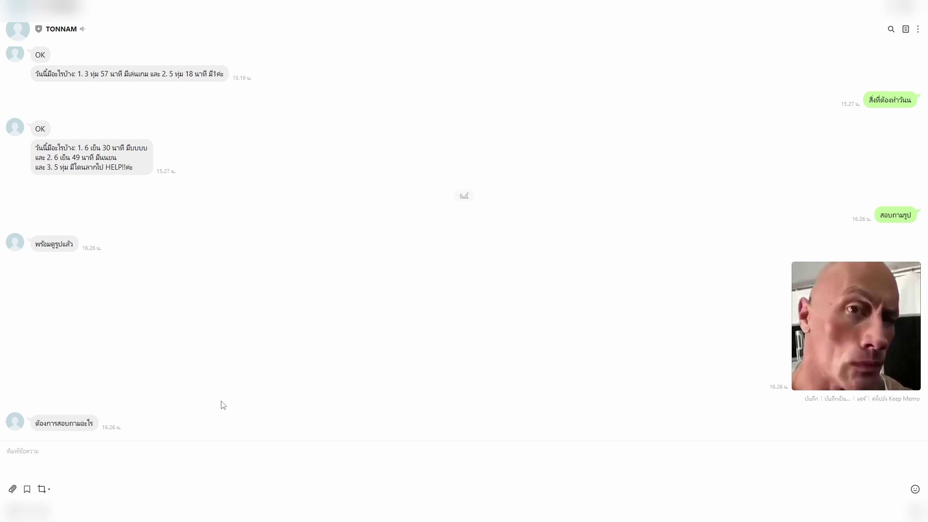
pyautogui.write('รูปของใคร')
pyautogui.press('Return')
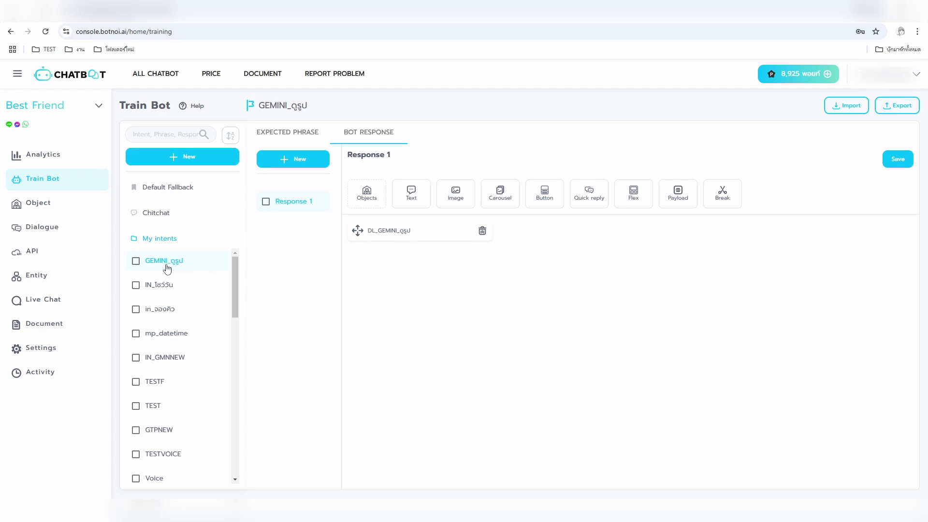
# - Delete the GEMINI_ดูรูป intent from the bot training intents
pyautogui.click(136, 262)
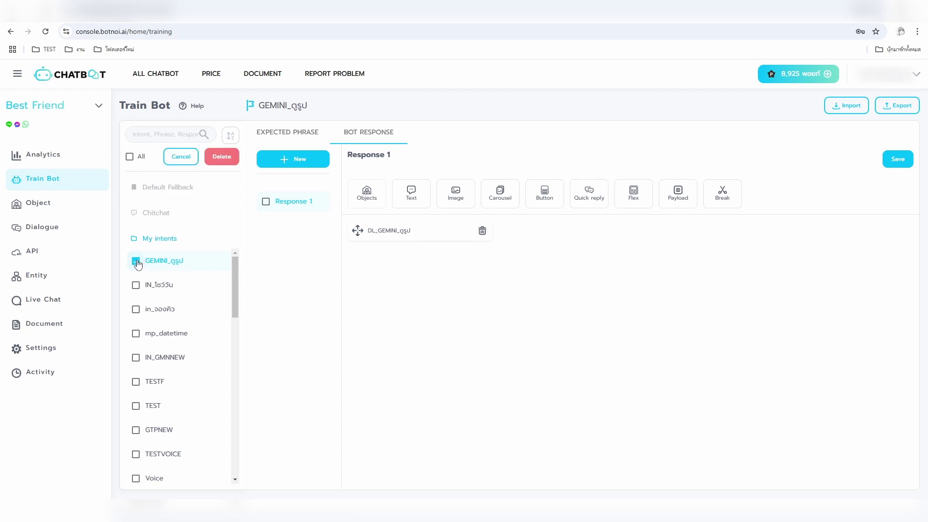
pyautogui.click(221, 159)
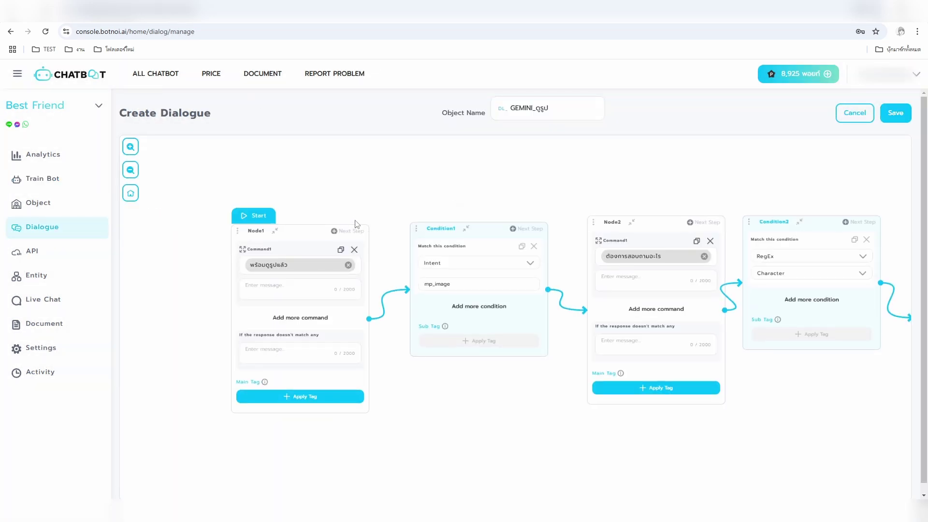
# - Remove the starting พร้อมดูรูปแล้ว node and the mp_image condition from the GEMINI_ดูรูป dialogue, and save the dialogue
pyautogui.click(237, 231)
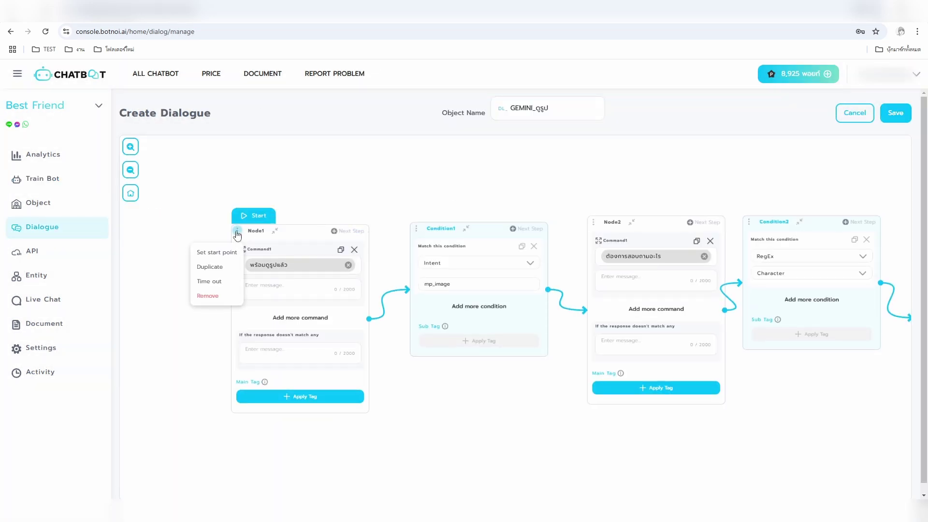
pyautogui.click(227, 295)
pyautogui.click(416, 228)
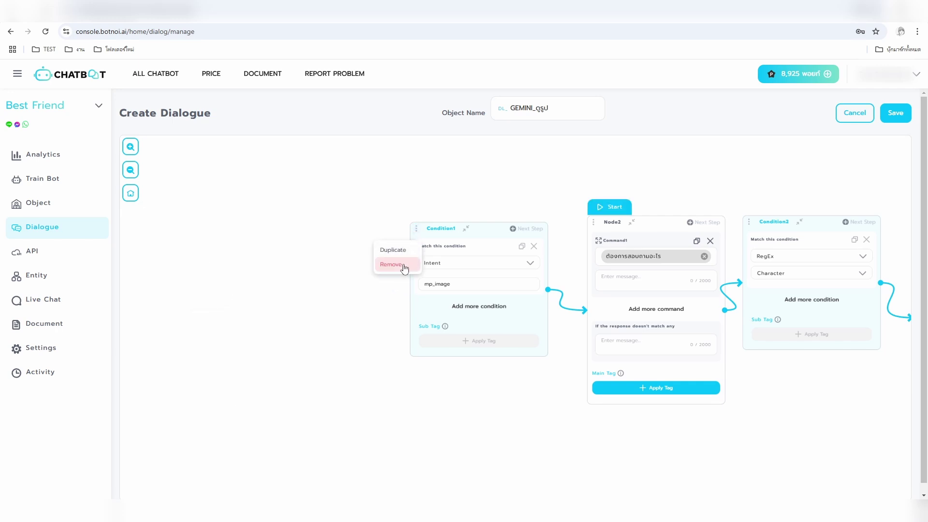
pyautogui.click(405, 265)
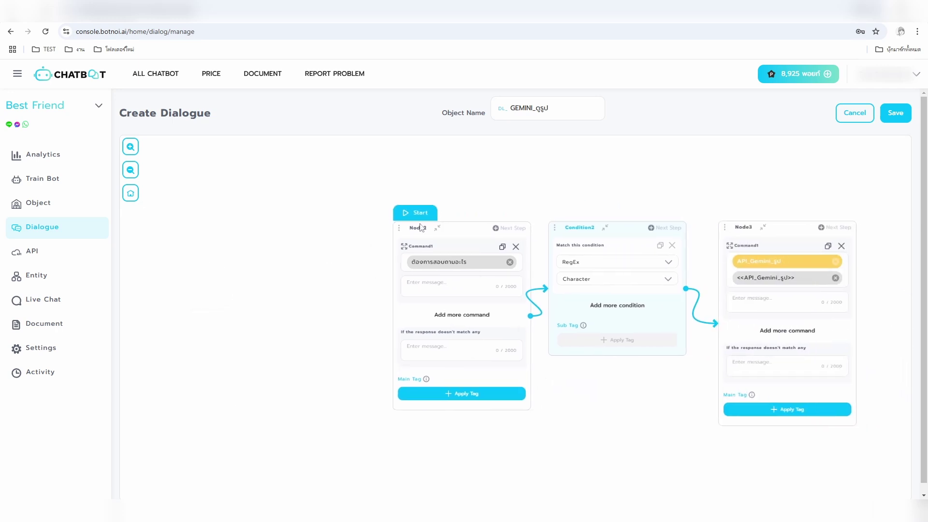
pyautogui.click(895, 112)
pyautogui.click(493, 344)
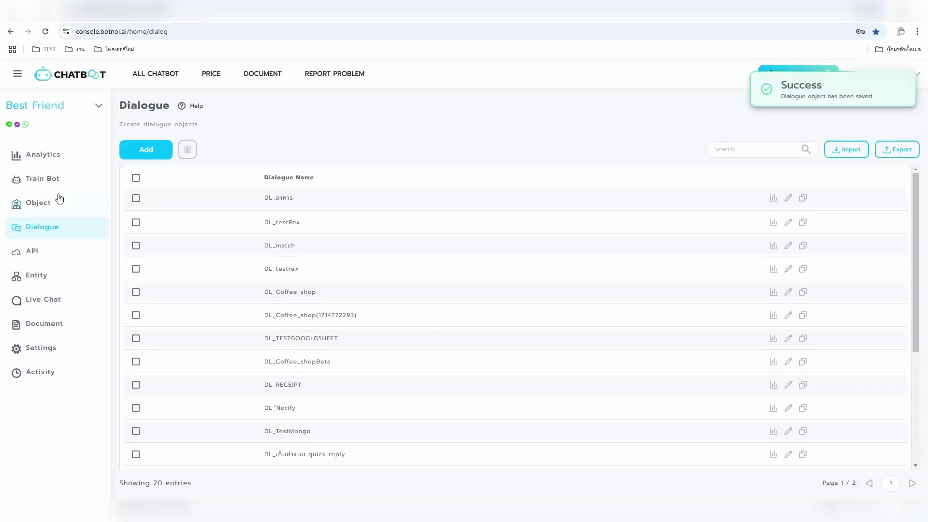
# - Create a new bot response for the mp_image intent in the bot training
pyautogui.click(43, 192)
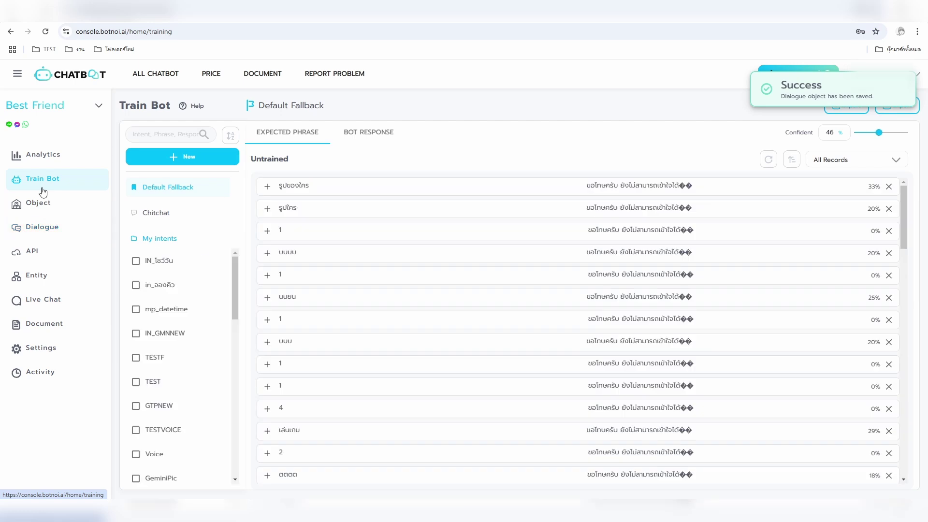
pyautogui.scroll(-10, 209, 354)
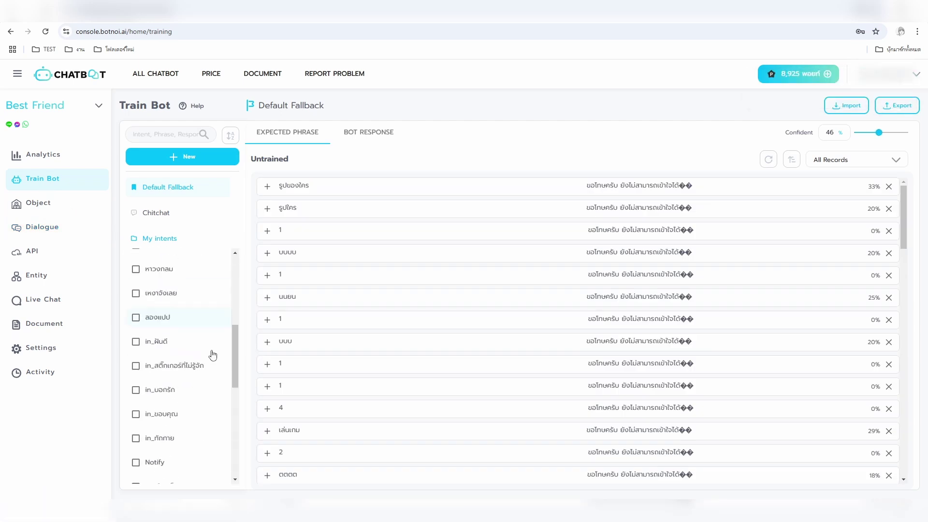
pyautogui.click(198, 449)
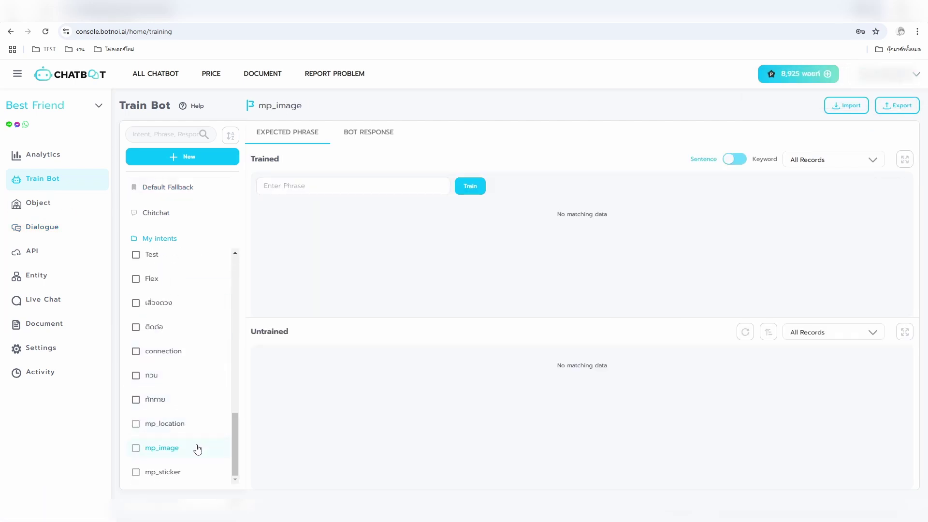
pyautogui.click(368, 144)
pyautogui.click(323, 160)
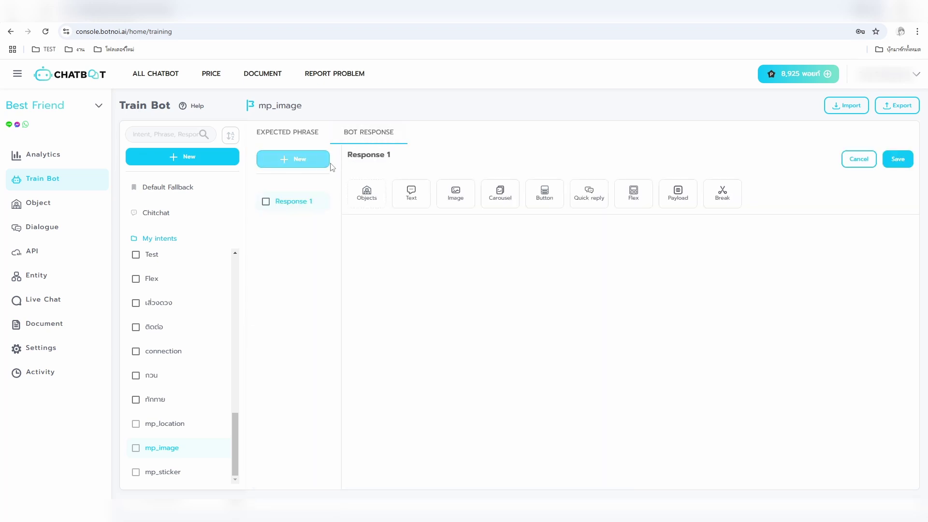
# - Insert the dialogue object DL_GEMINI_ดูรูป into the mp_image response and save the response
pyautogui.click(364, 194)
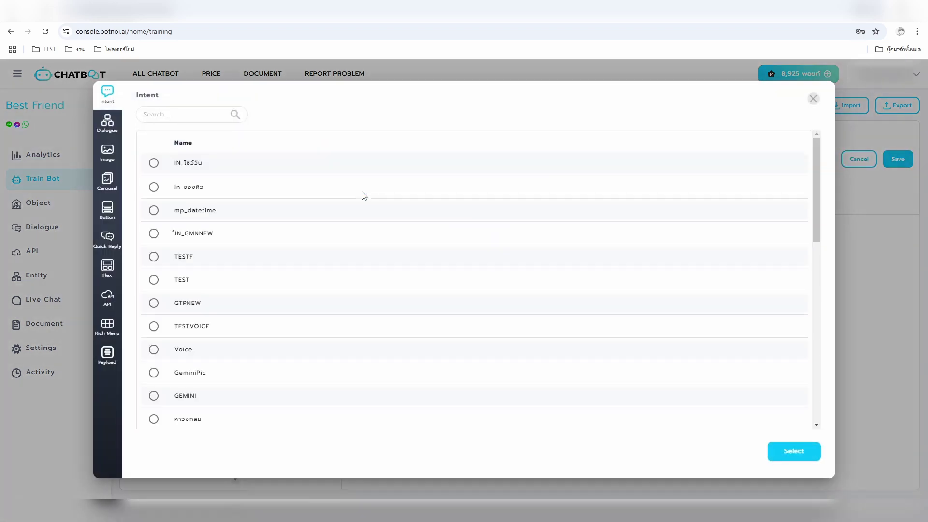
pyautogui.click(110, 124)
pyautogui.scroll(-1, 187, 335)
pyautogui.scroll(-4, 187, 335)
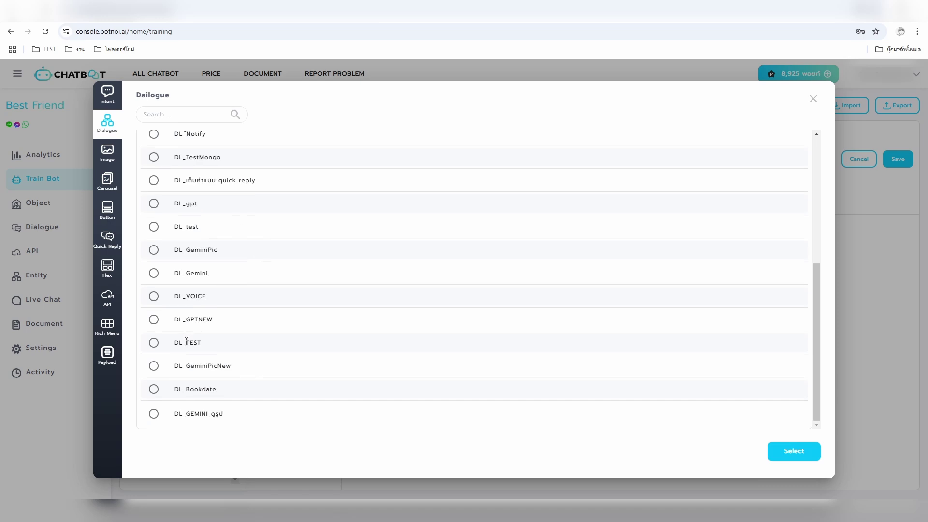
pyautogui.click(154, 414)
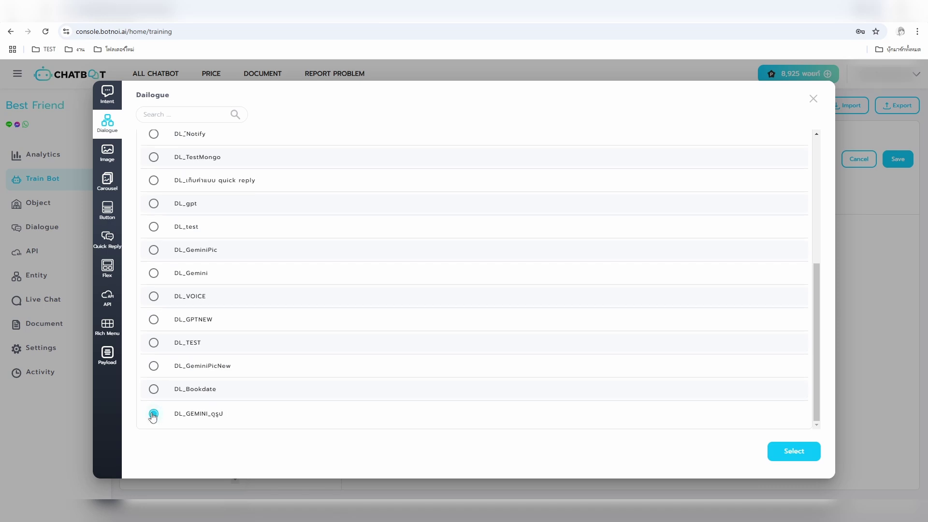
pyautogui.click(771, 453)
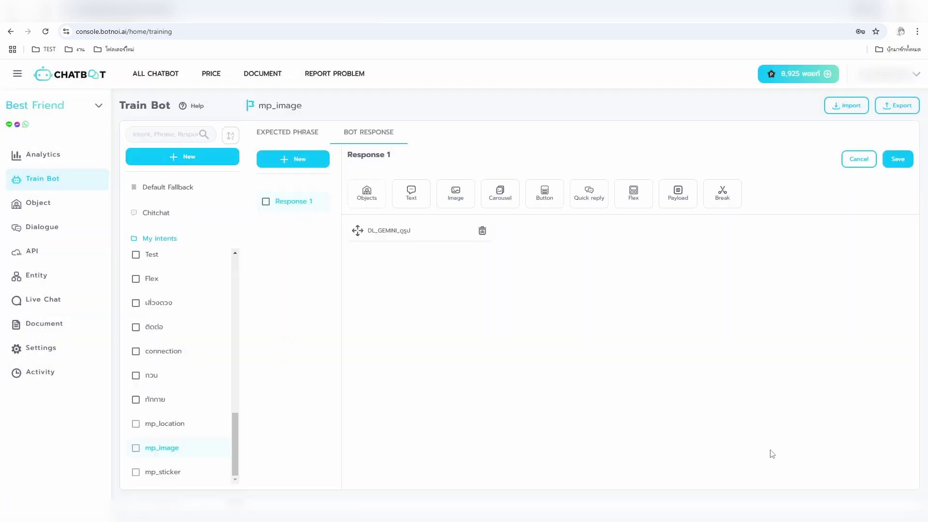
pyautogui.click(898, 160)
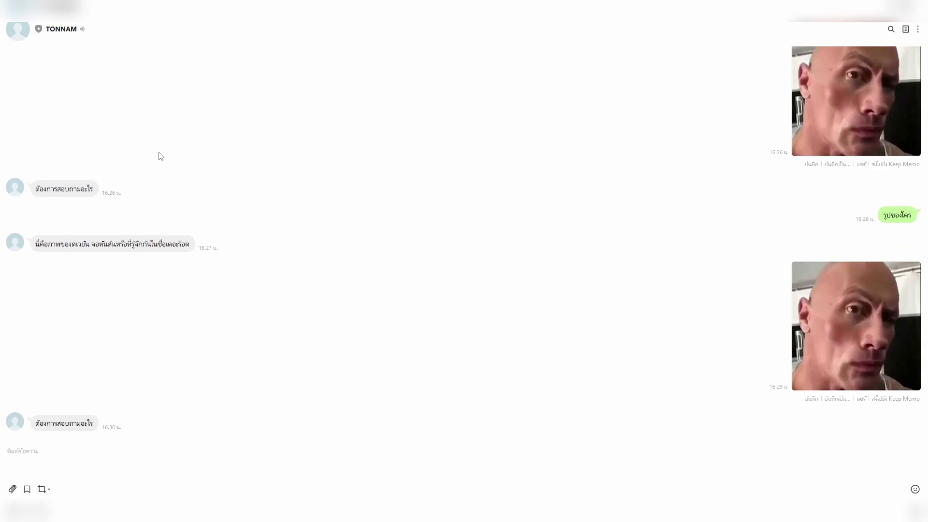
# - In the bot's LINE chat, send the question รูปของใครนะ about the shared picture
pyautogui.write('รูปของใครนะ')
pyautogui.press('Return')
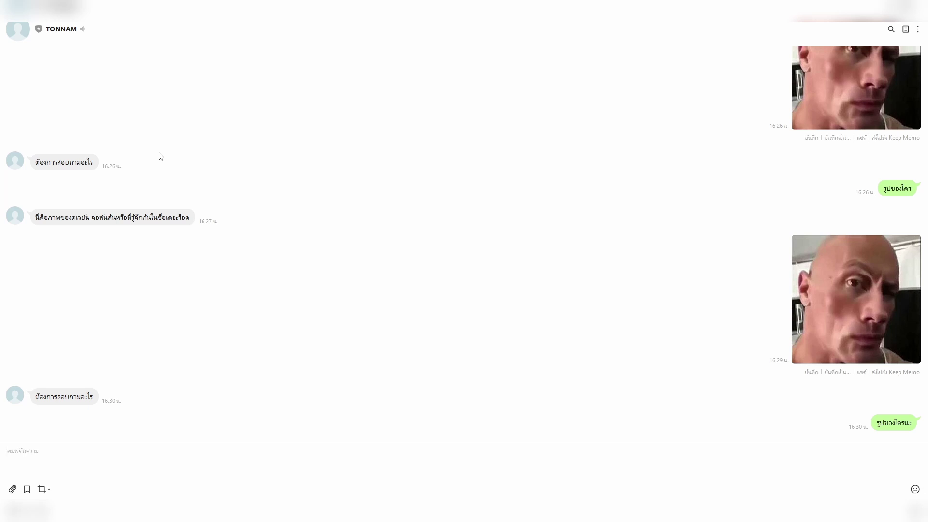